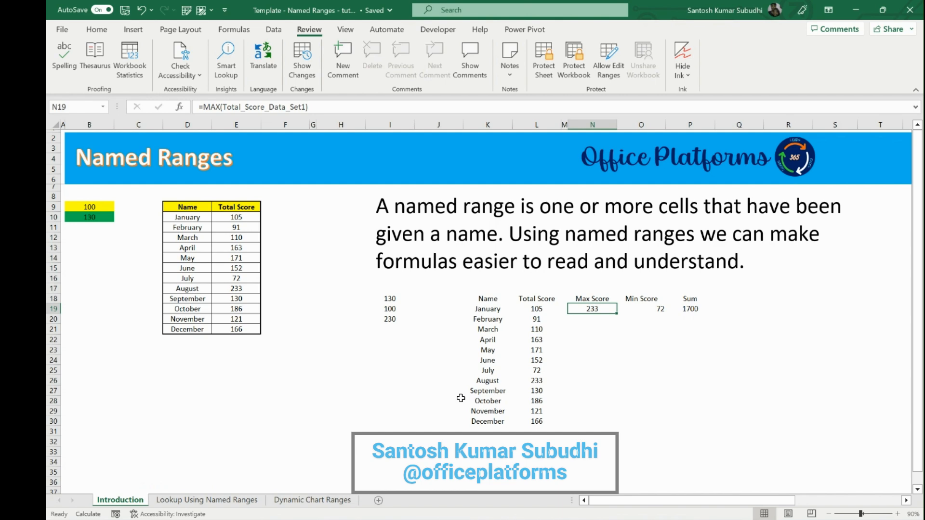
Look through the Lookup Using Named Ranges and Dynamic Chart Ranges sheets, including the 2021 source table and the SWITCH extraction table
click(210, 501)
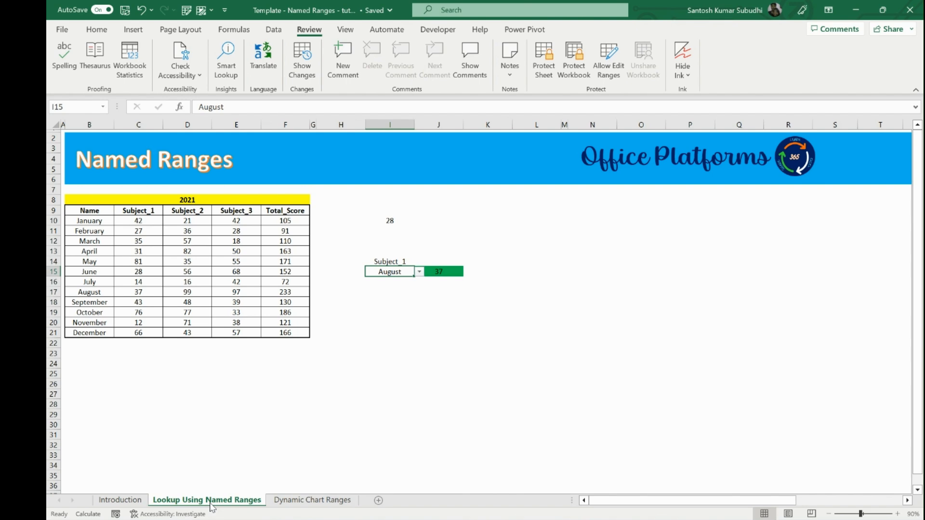
click(311, 500)
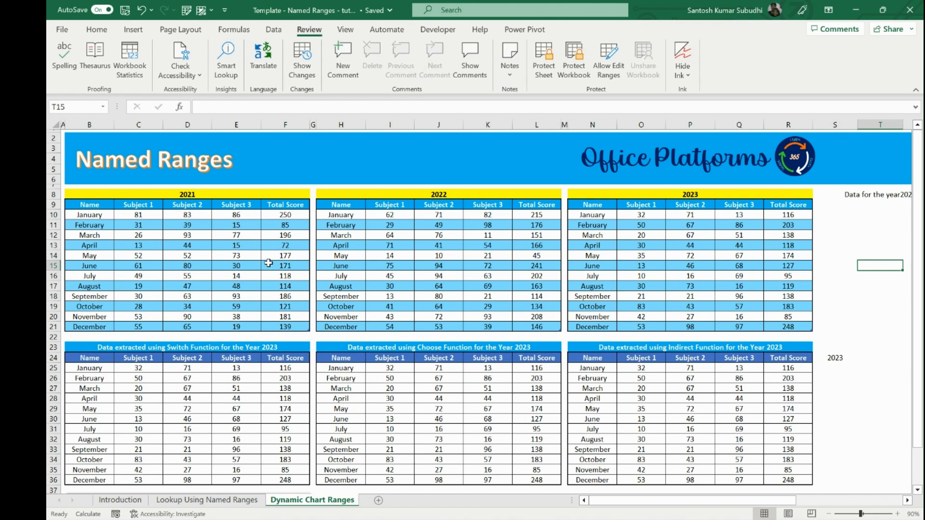
click(105, 205)
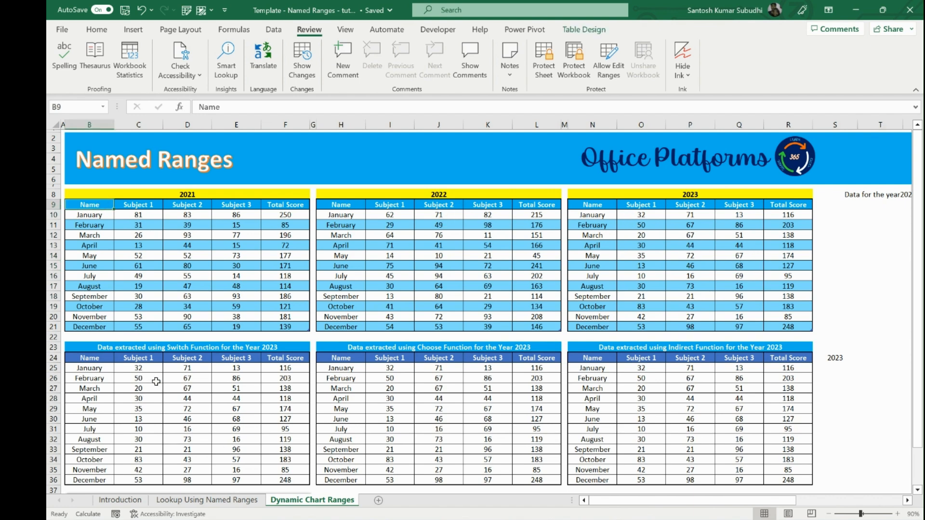
click(142, 372)
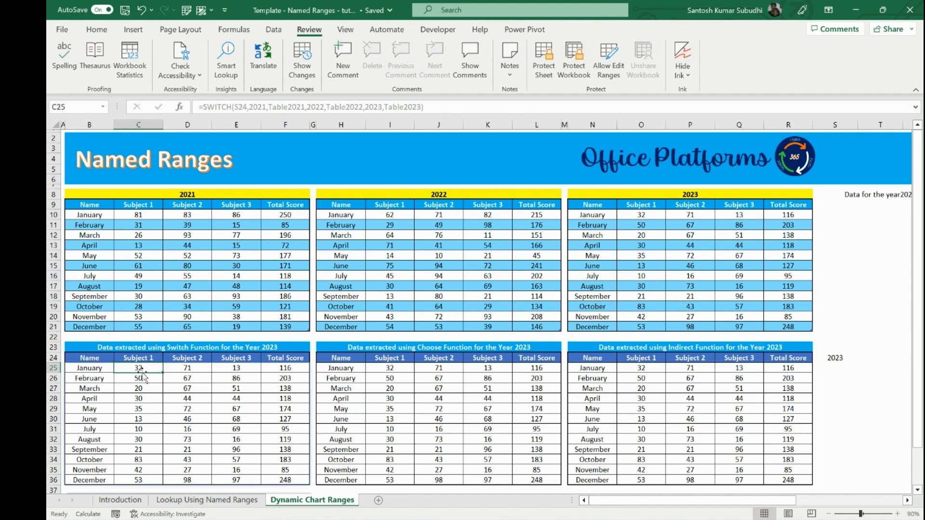
click(197, 194)
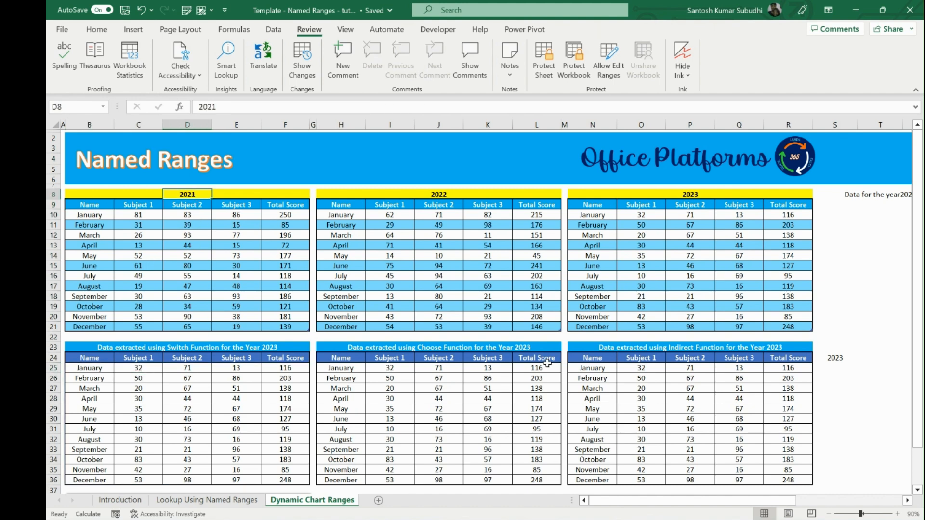
Set the year selector in cell S24 to 2021
click(833, 359)
click(862, 358)
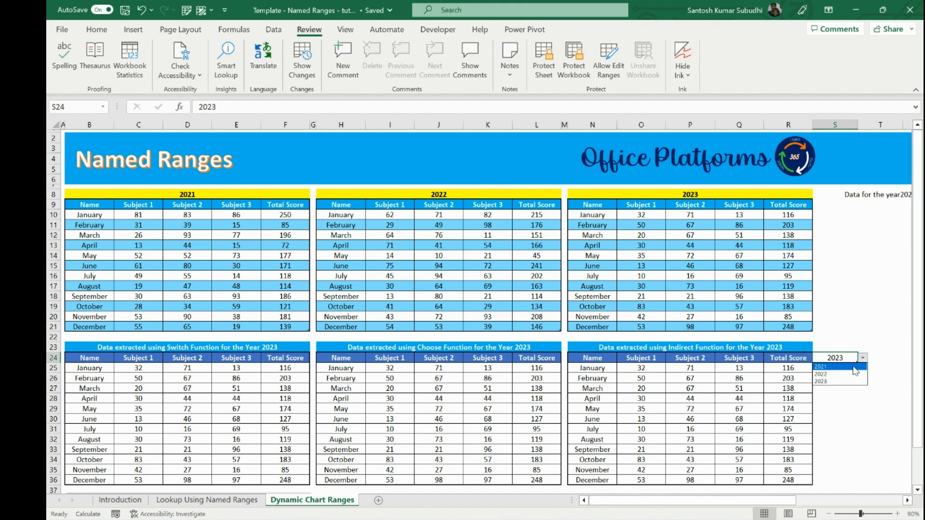
click(851, 367)
Examine the SWITCH, CHOOSE and INDIRECT formulas behind the three extracted-data tables
click(138, 369)
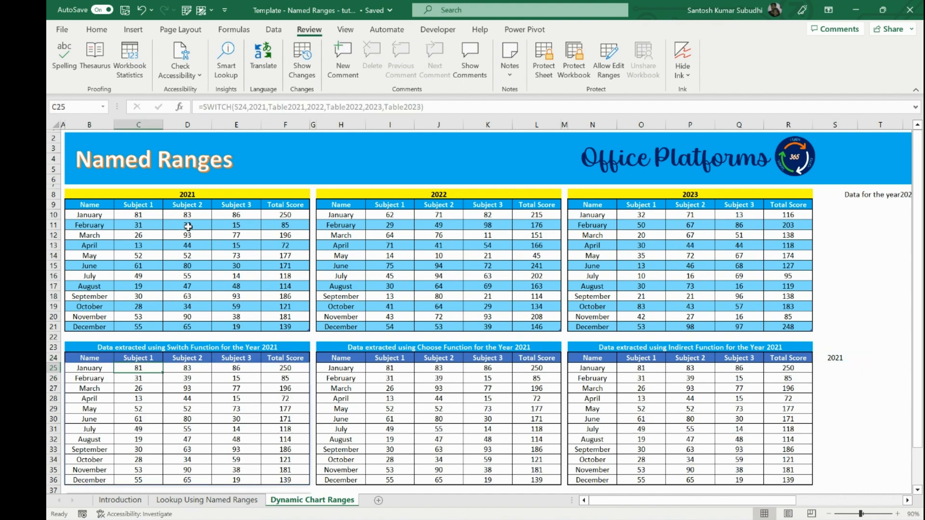
click(390, 369)
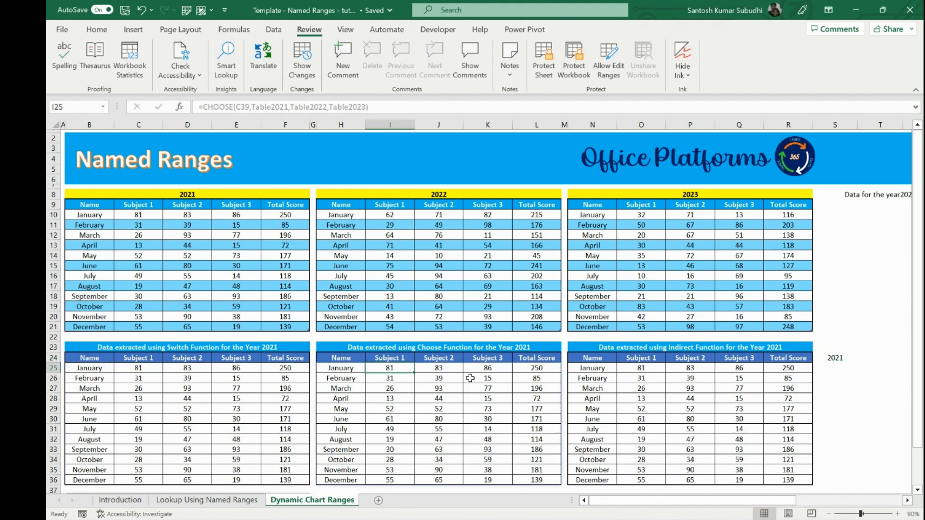
click(103, 369)
click(342, 370)
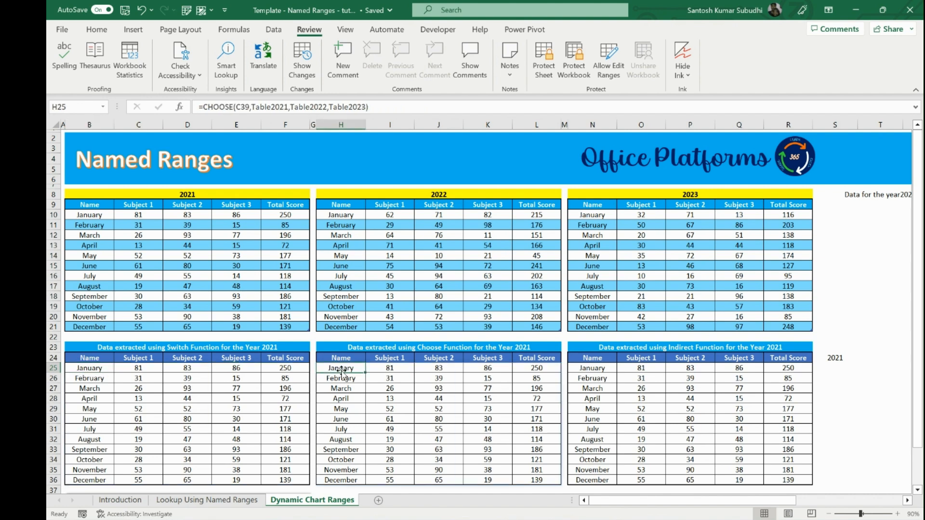
click(85, 370)
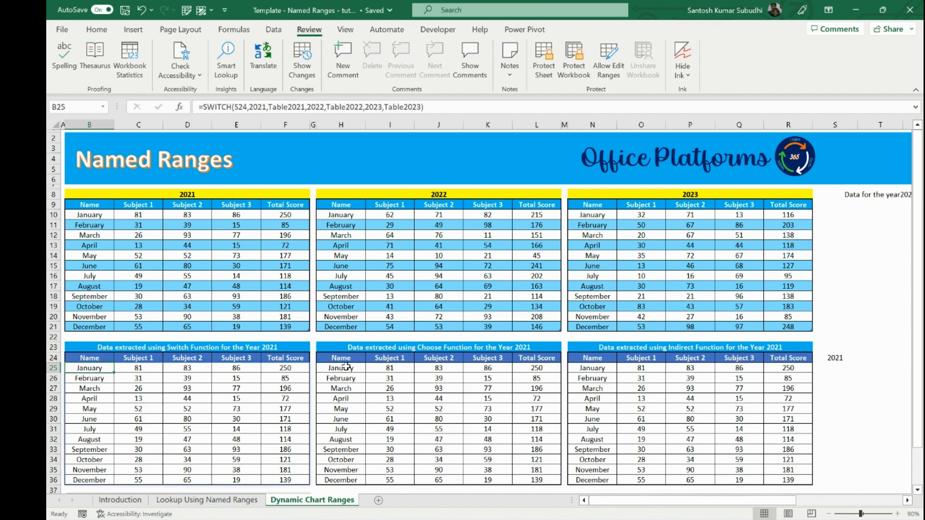
click(612, 367)
Set the year selector in cell S24 to 2022 and check the extracted tables and the three charts below them
scroll(612, 367, down, 6)
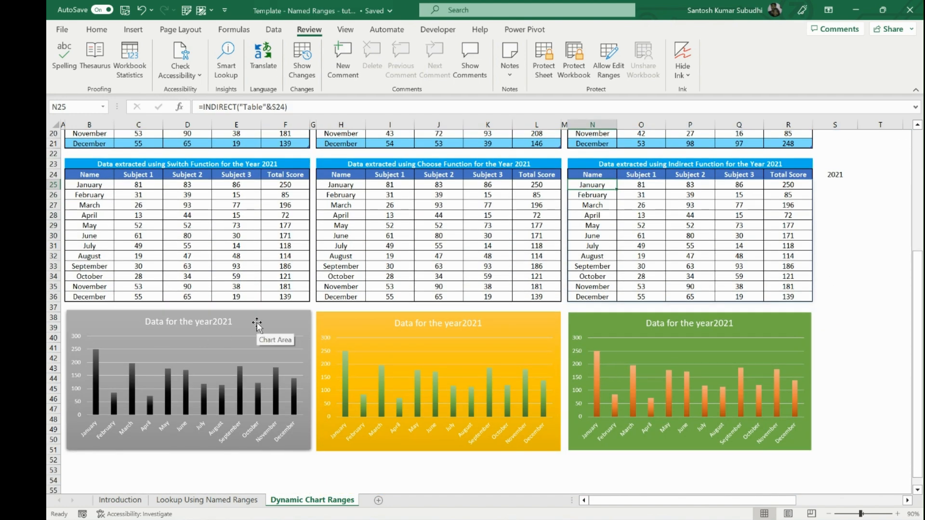
click(94, 195)
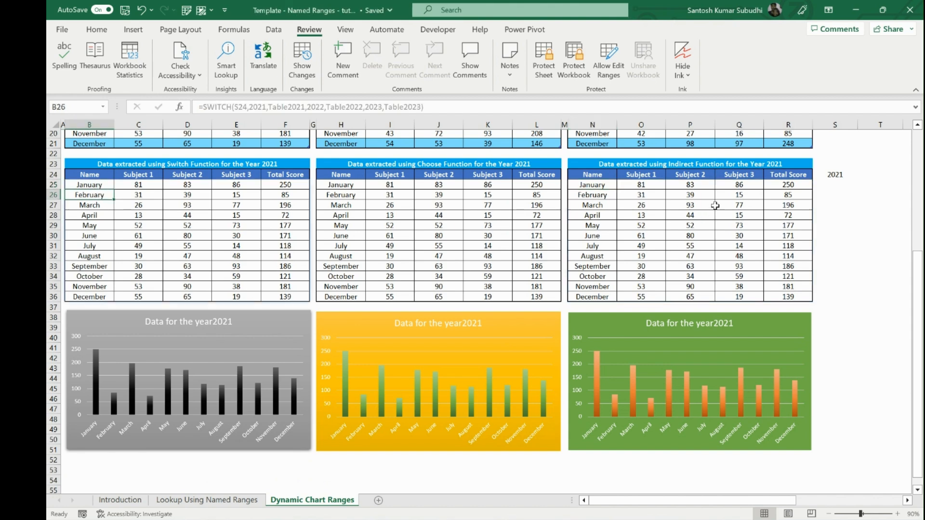
click(826, 178)
click(863, 174)
click(852, 194)
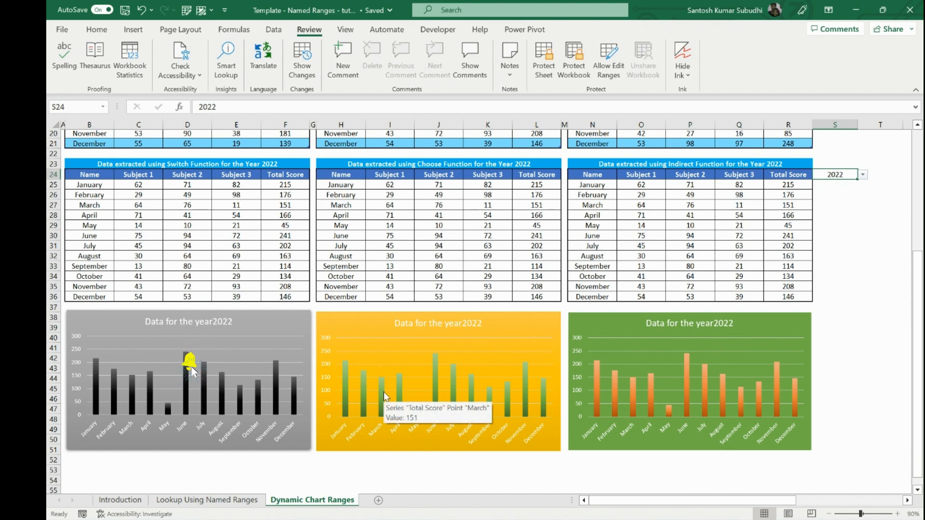
scroll(383, 392, up, 5)
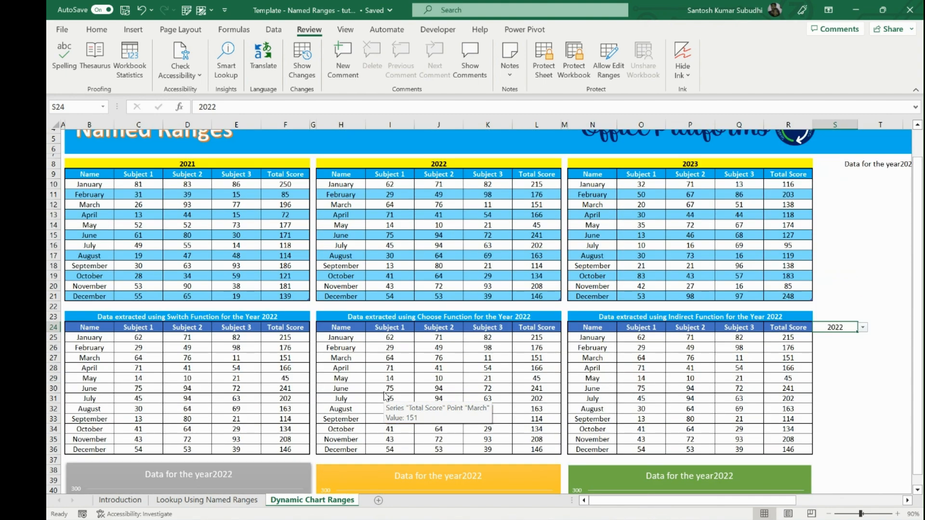
Switch to the Book1 workbook containing the plain score tables for 2021, 2022 and 2023
key(alt+Tab)
key(alt+Tab)
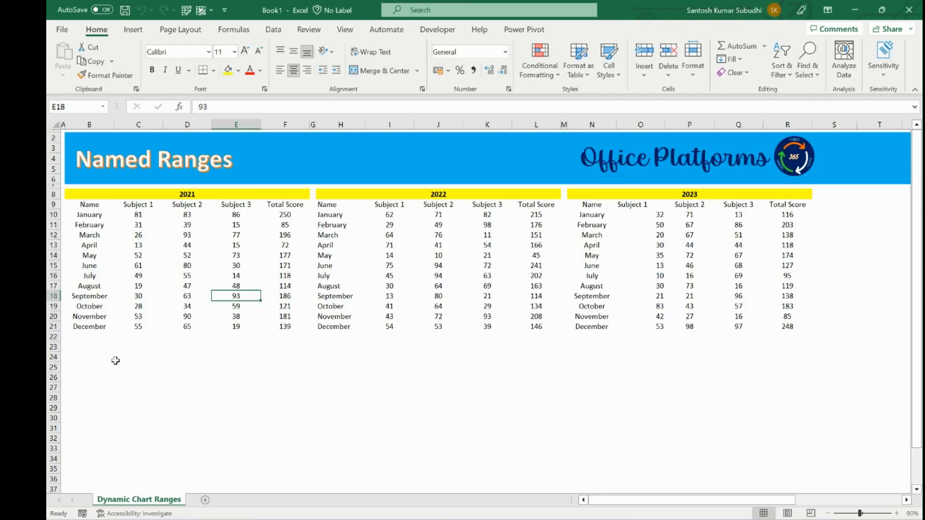
click(118, 359)
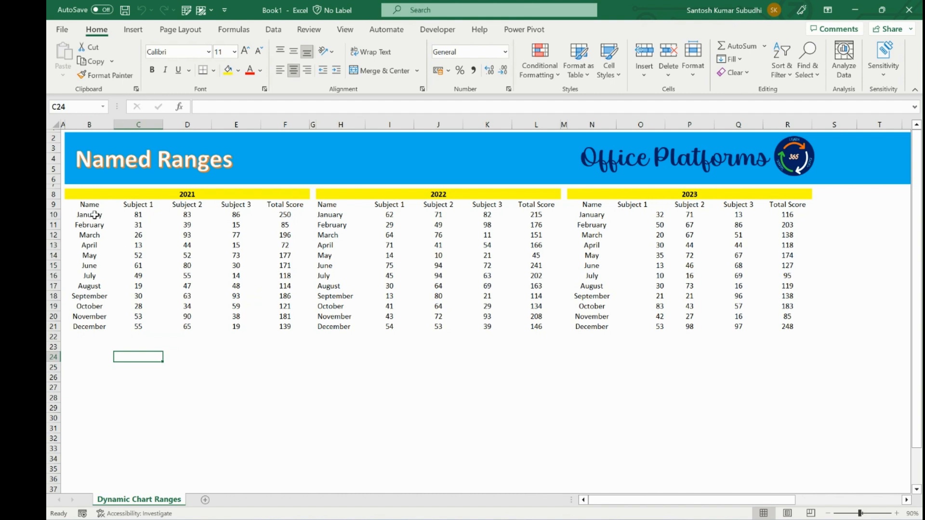
Define the workbook-scoped name Year2021 for the 2021 table, headers included, in B9:F21
drag(93, 204, 280, 325)
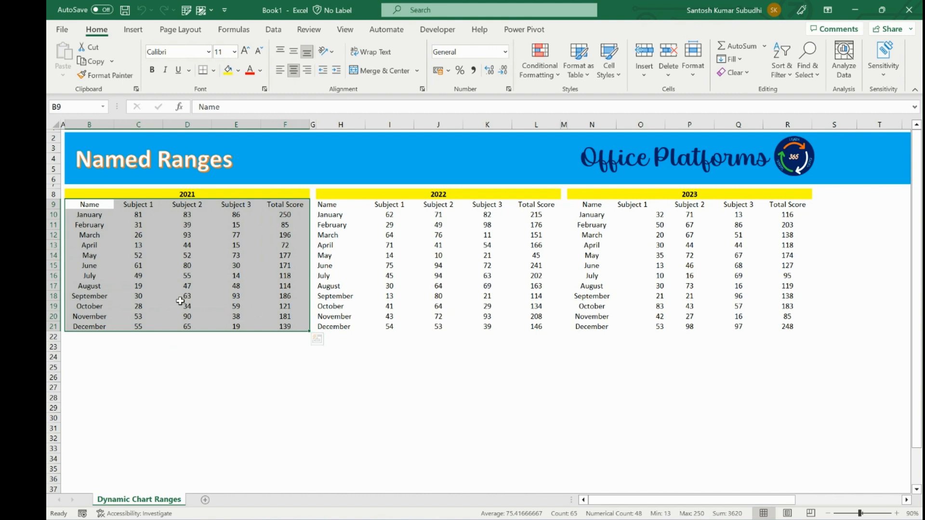
click(166, 265)
drag(100, 205, 289, 324)
key(ctrl+F3)
click(300, 159)
text(Year2021)
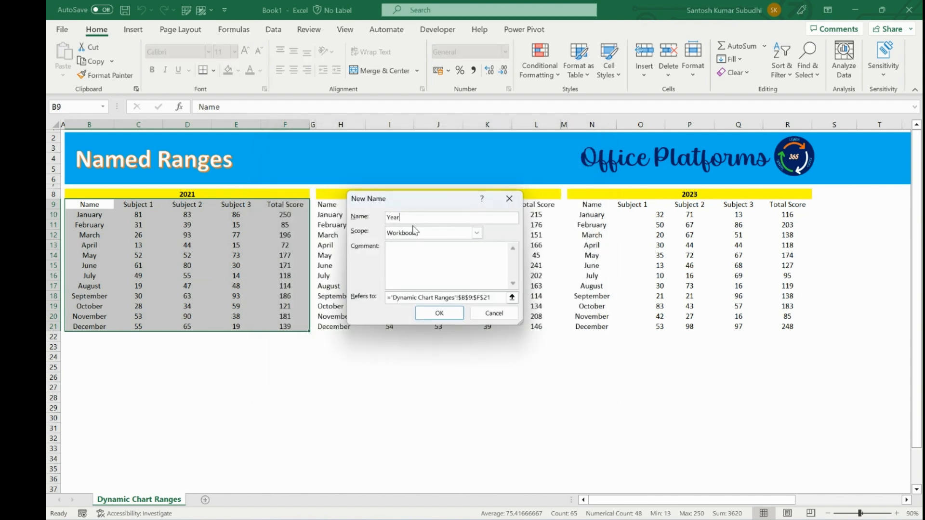
click(511, 297)
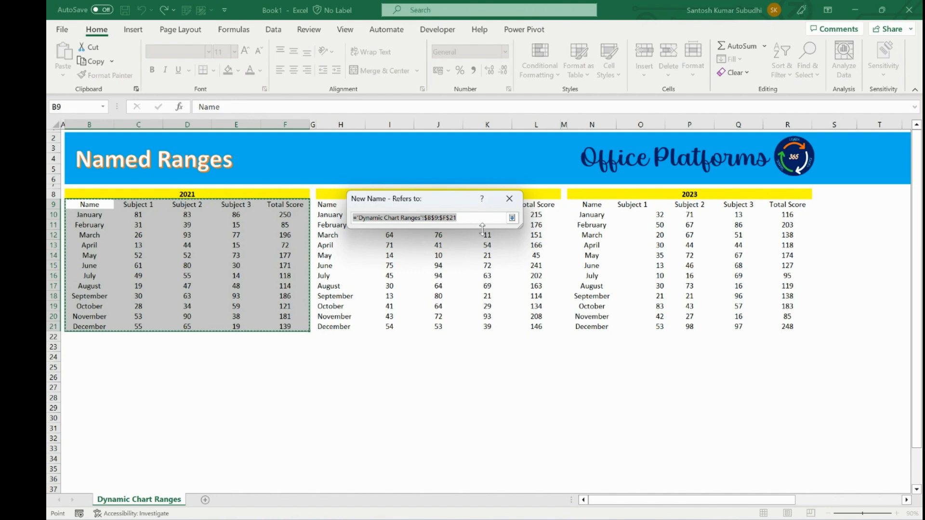
click(517, 220)
click(512, 218)
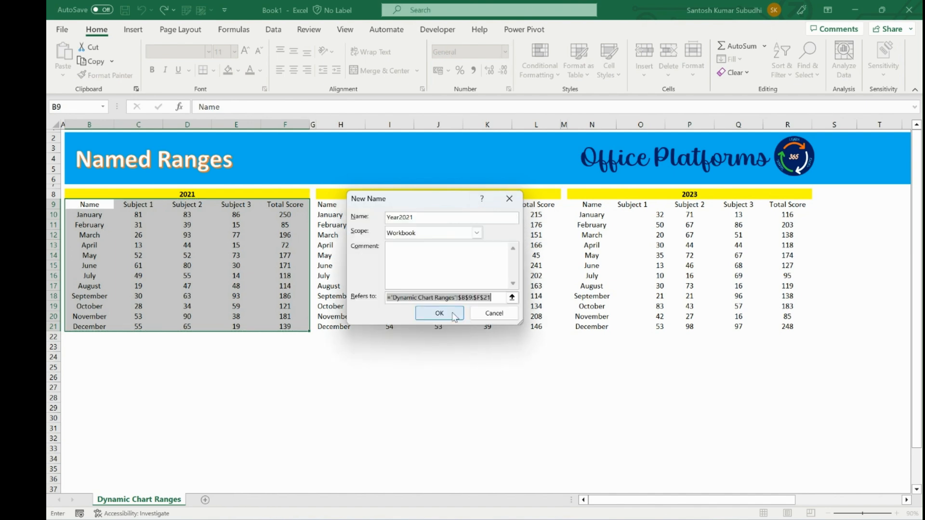
click(439, 315)
Define the name Year2022 for the 2022 table, headers included, in H9:L21
click(312, 165)
text(Year2022)
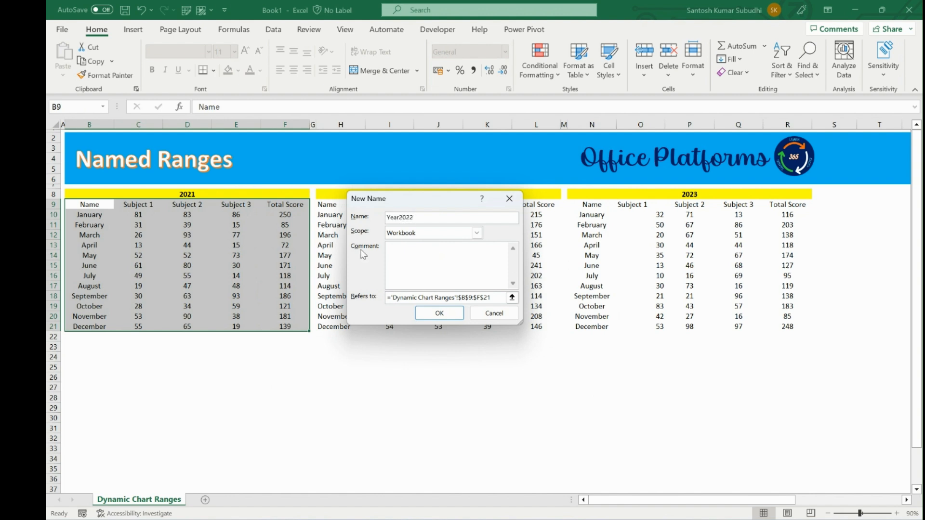
click(512, 297)
drag(417, 193, 181, 351)
drag(323, 202, 536, 324)
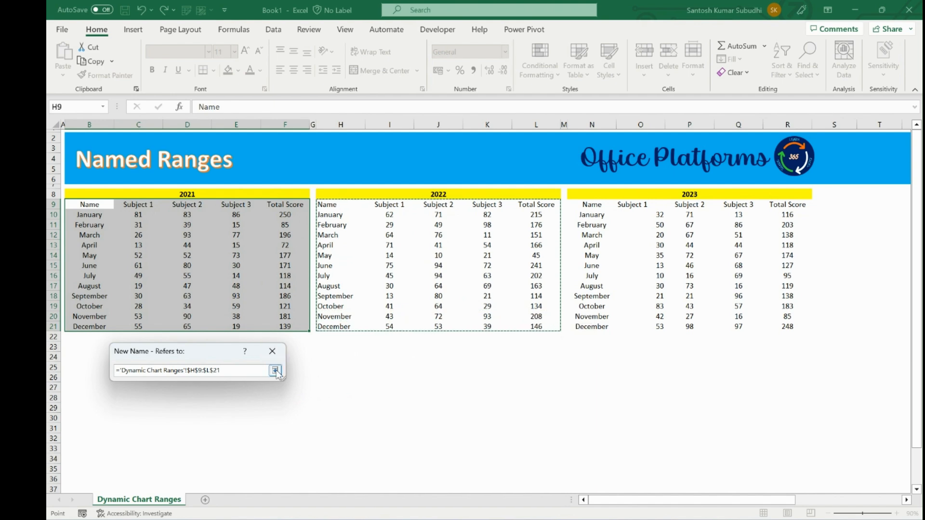
key(Return)
key(Return)
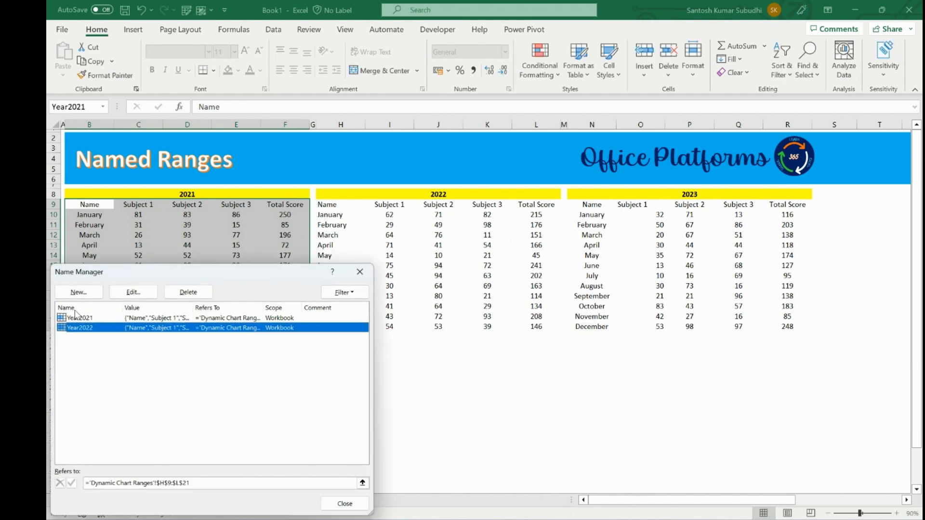
Define the name Year2023 for the 2023 table, headers included, in N9:R21
click(77, 293)
text(YEar)
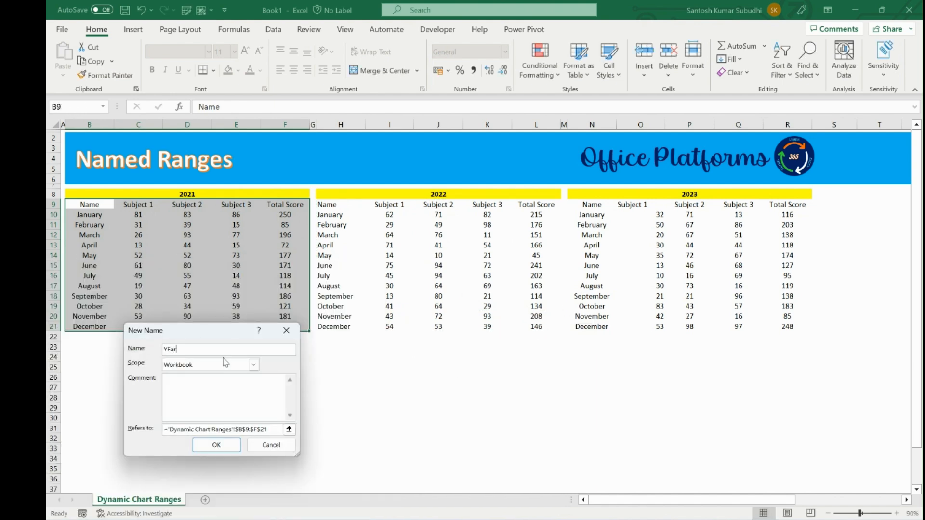
text(2023)
click(289, 429)
drag(589, 206, 770, 325)
click(289, 350)
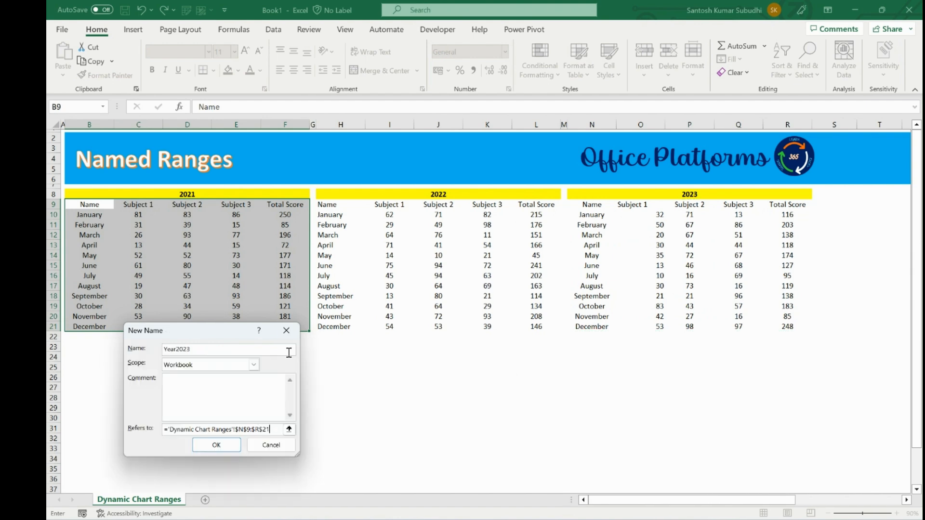
click(214, 445)
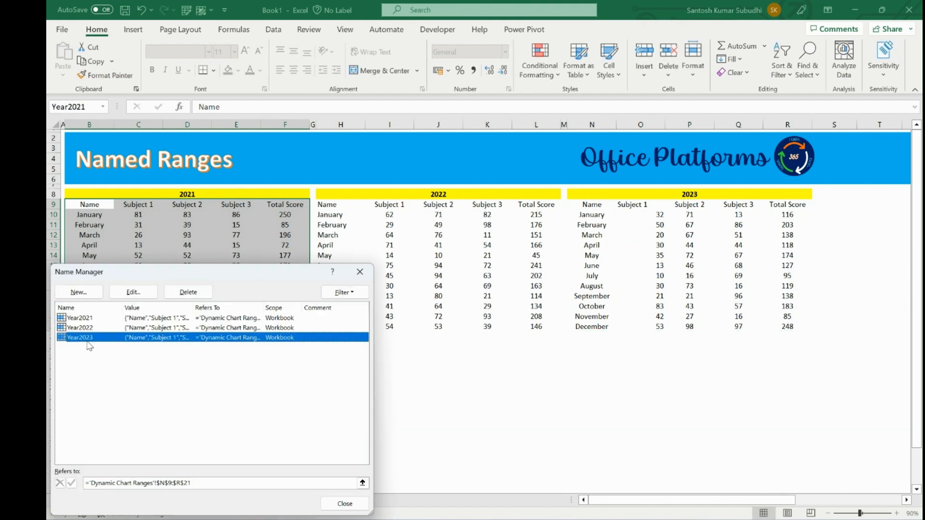
Check which cells Year2021, Year2022 and Year2023 each refer to, and close the Name Manager
click(167, 319)
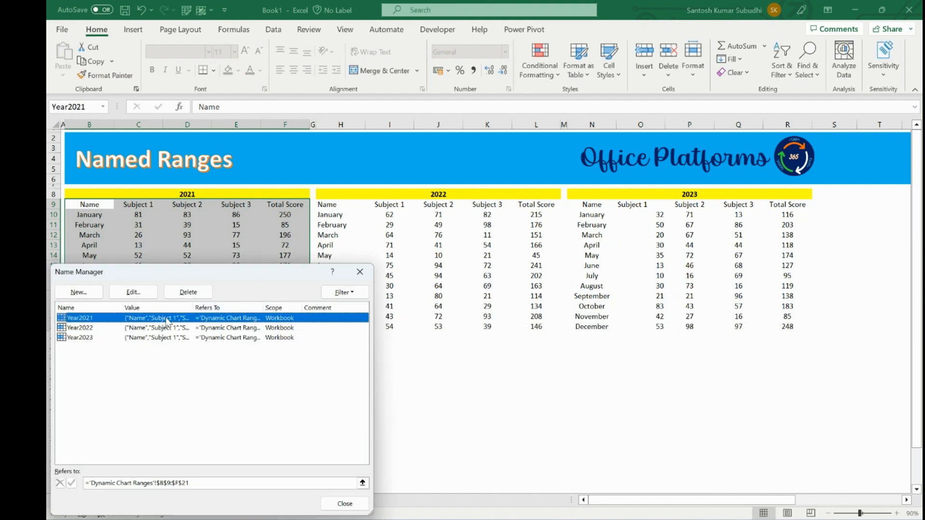
drag(188, 271, 561, 179)
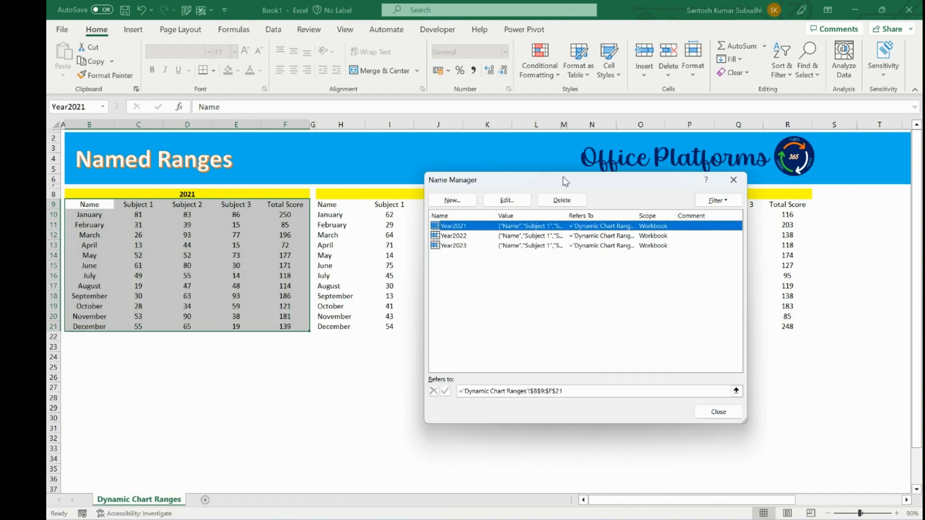
click(736, 391)
click(737, 202)
click(580, 236)
click(735, 391)
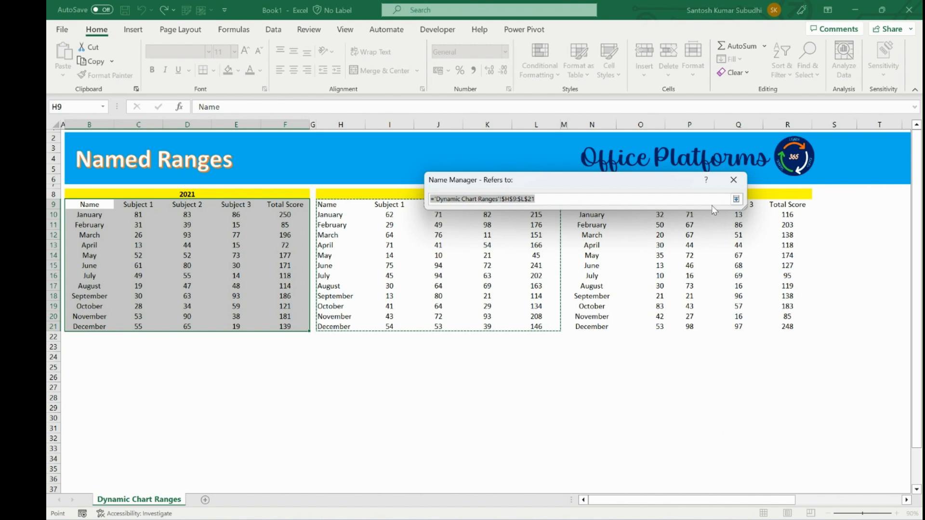
click(735, 199)
click(603, 250)
click(736, 391)
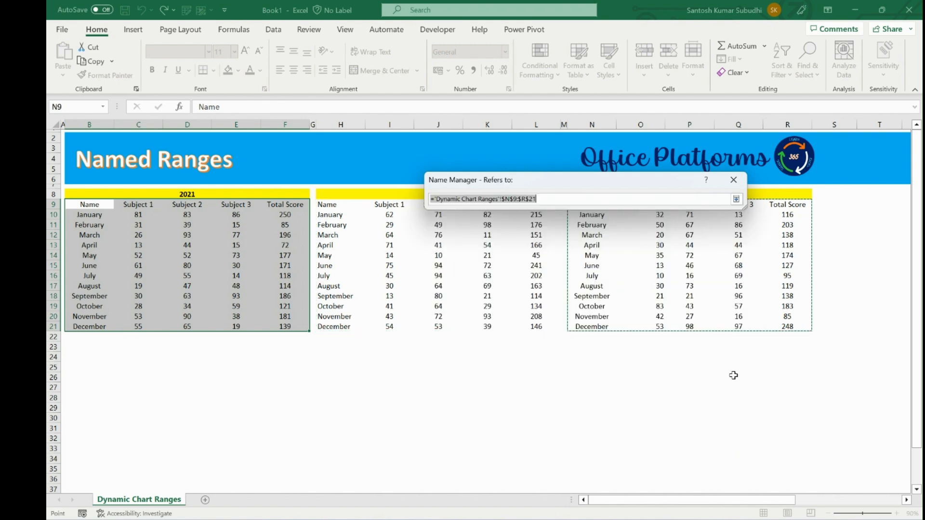
click(735, 199)
click(723, 410)
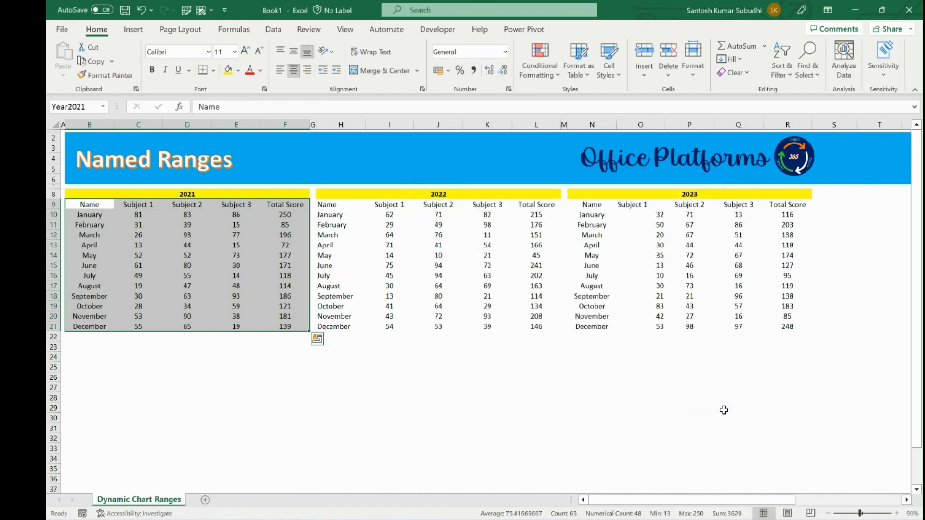
Enter the years 2021, 2022 and 2023 down cells T9 to T11
click(864, 204)
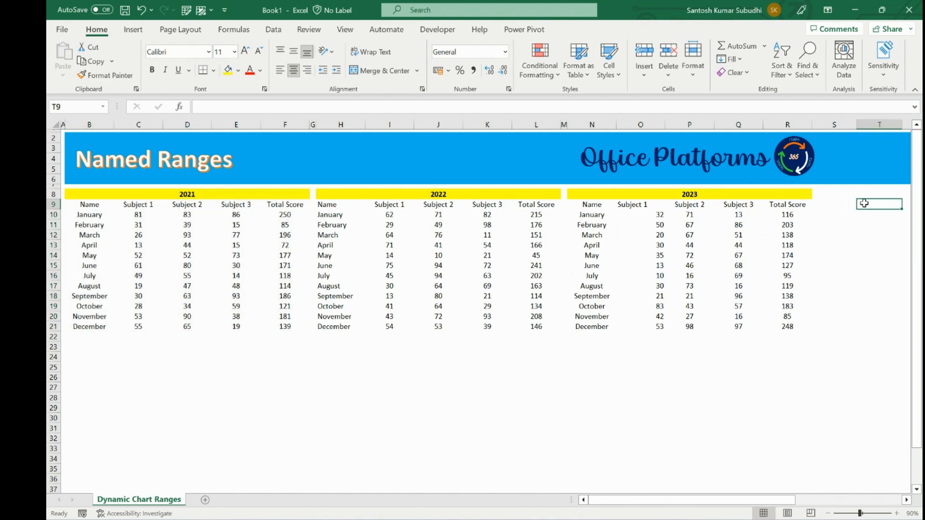
text(2021)
key(Return)
text(2022)
key(Return)
text(2023)
key(Return)
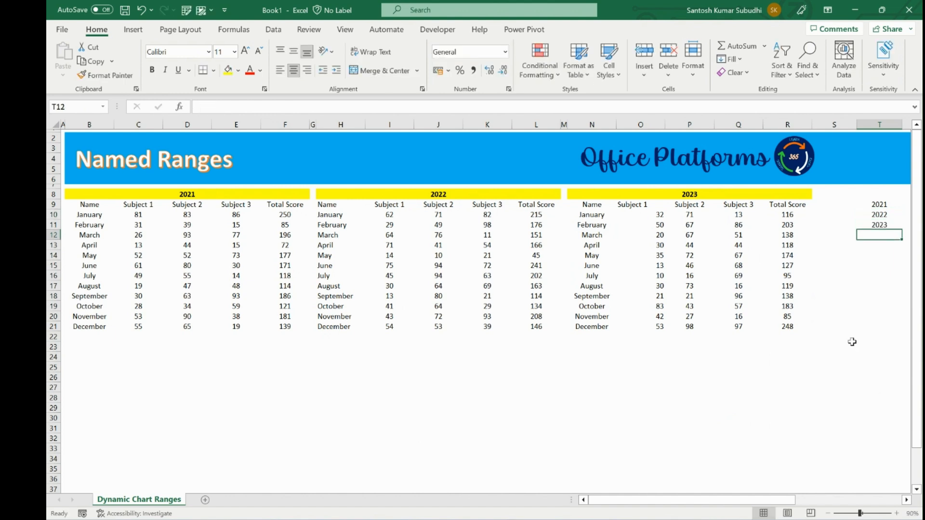
Add a data validation list to T22 sourced from the years in T9:T11, and choose 2021 in it
click(866, 337)
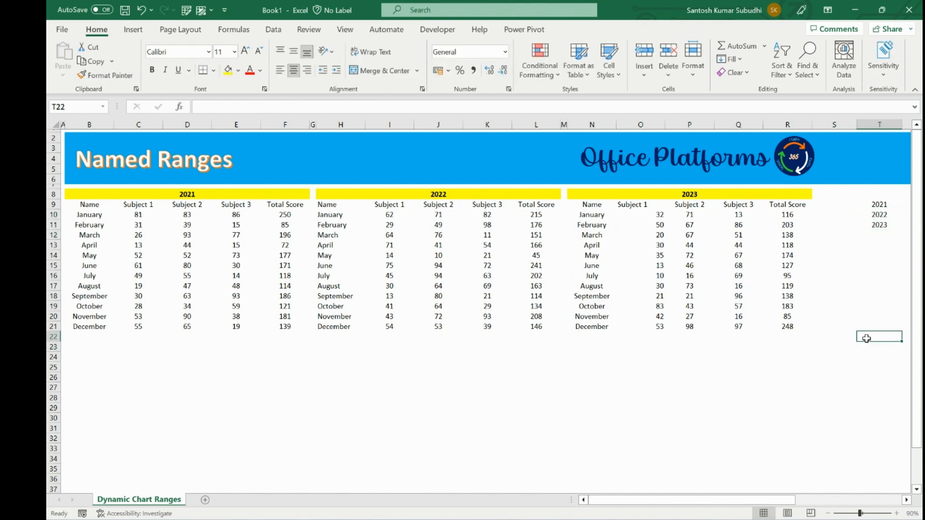
click(264, 36)
click(639, 72)
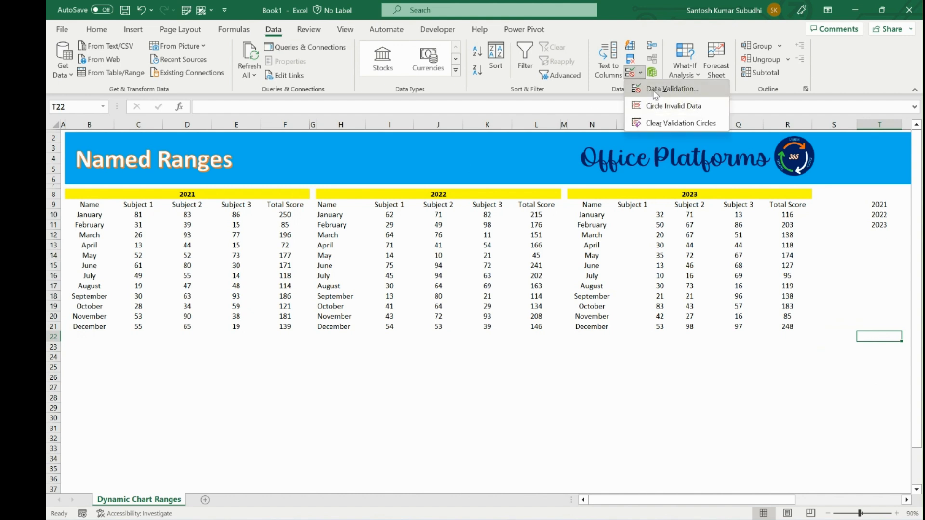
click(670, 89)
click(527, 269)
click(506, 306)
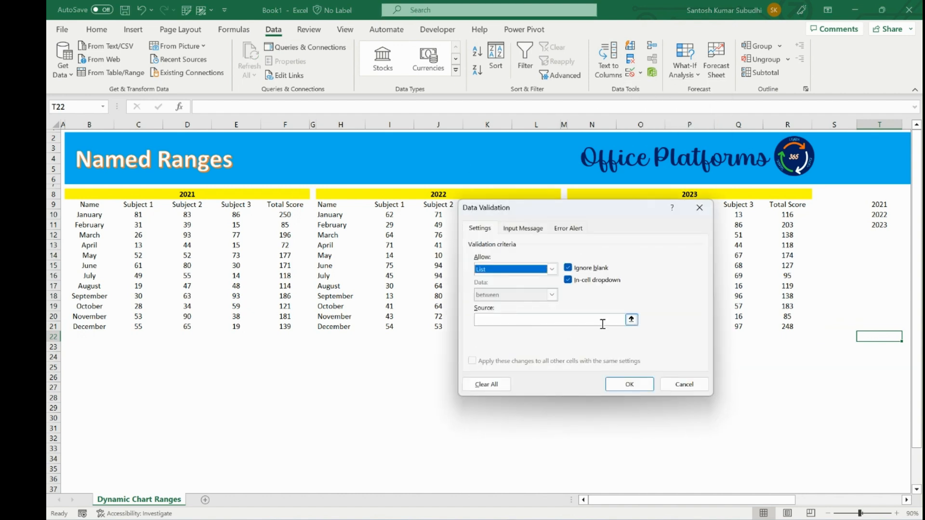
click(631, 319)
drag(879, 204, 881, 225)
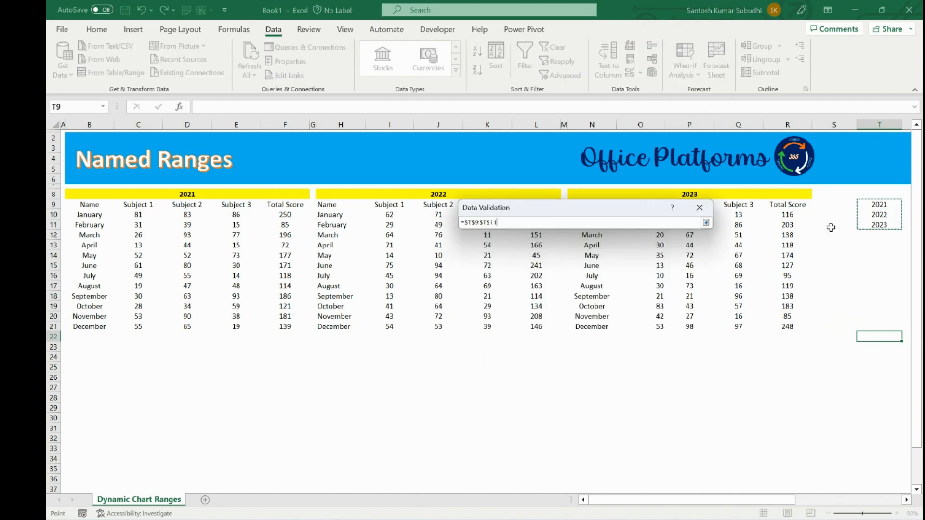
click(707, 220)
click(629, 384)
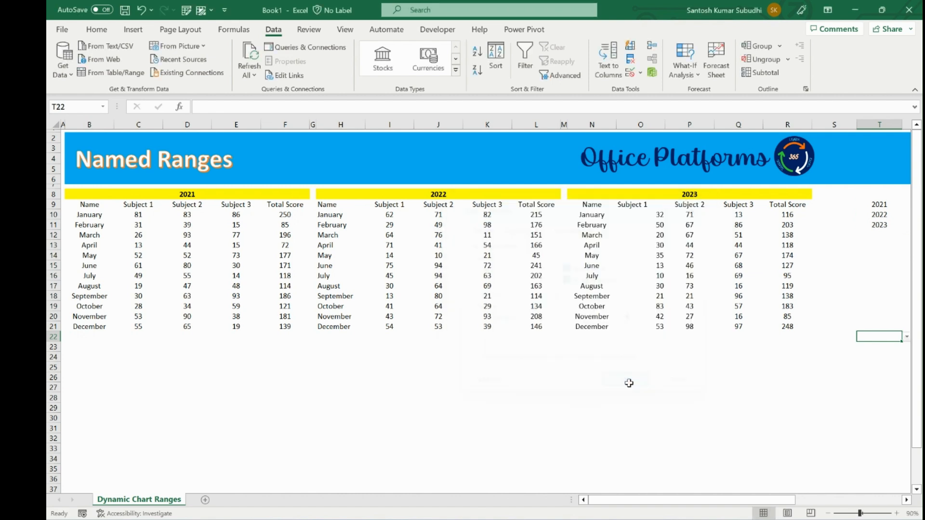
click(906, 337)
click(896, 346)
Enter the formula =INDIRECT("Year"&T22) in B23 to extract the table of the selected year
click(94, 349)
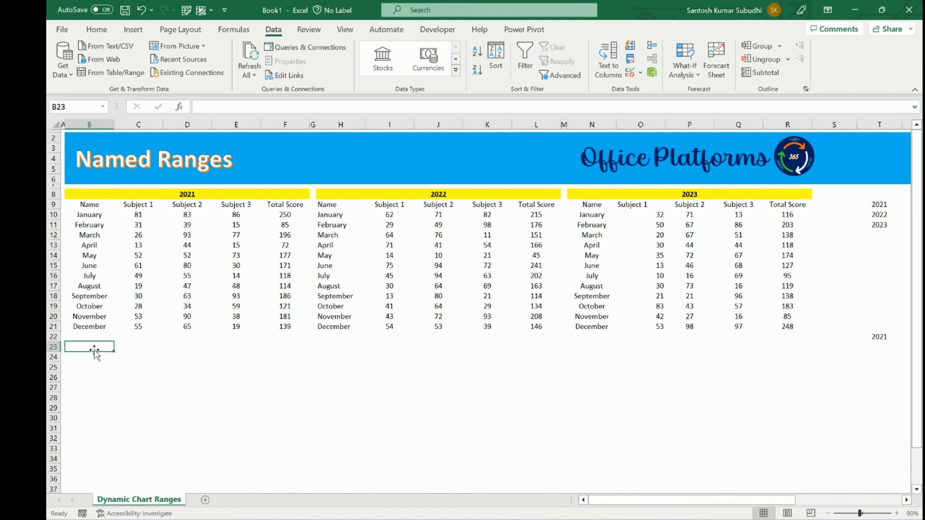
text(=ind)
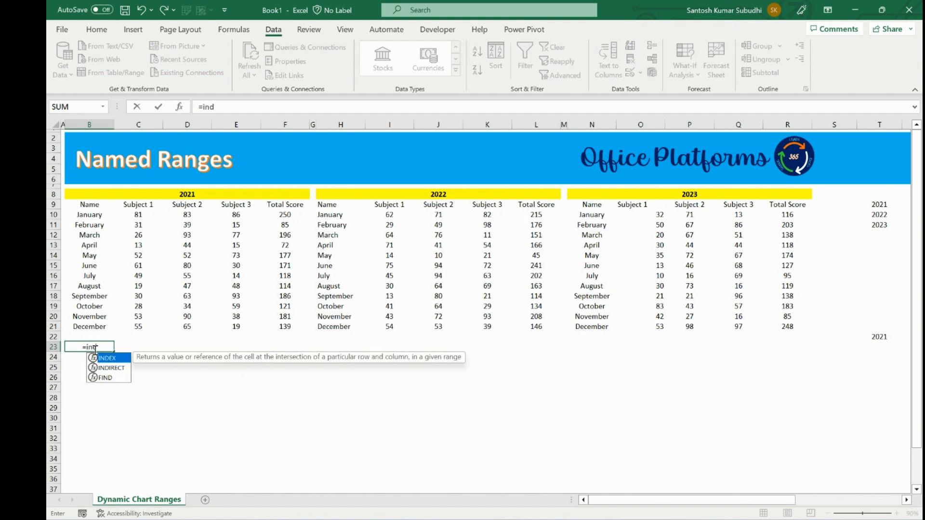
text(i)
key(Tab)
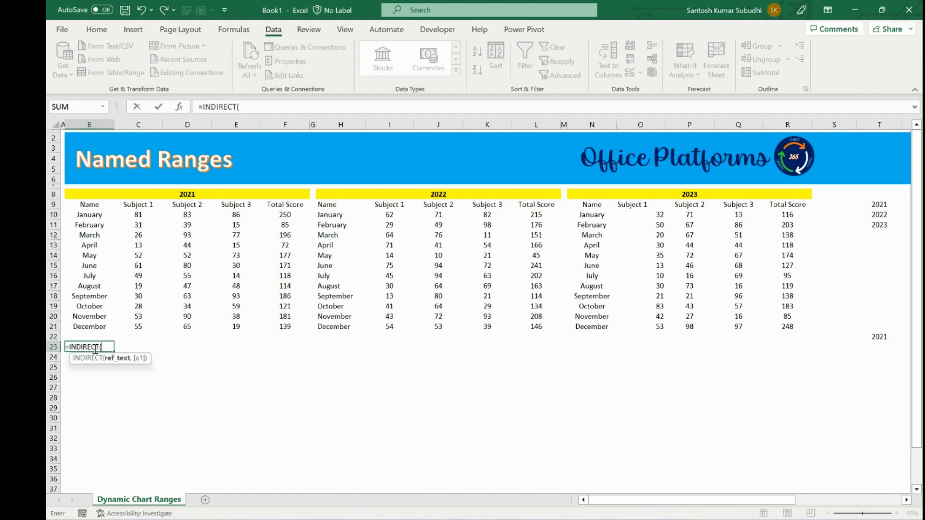
text("Year"&)
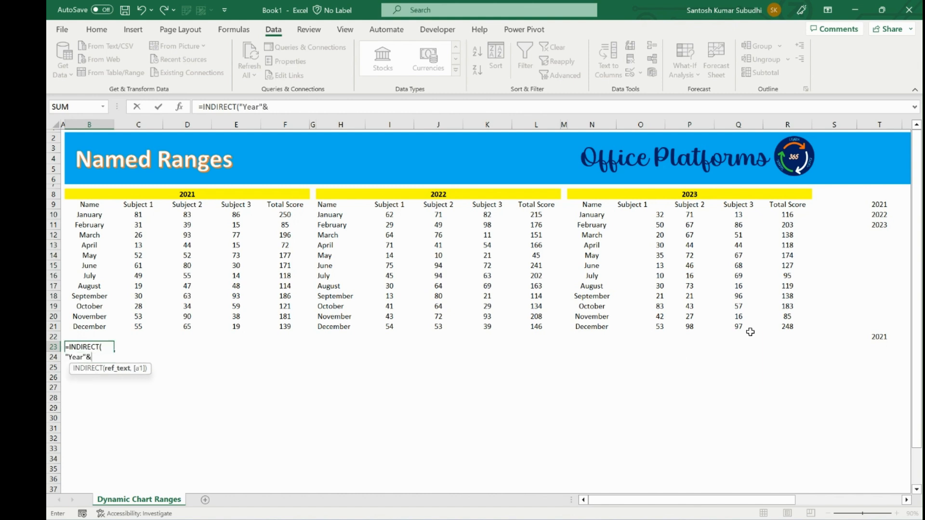
click(881, 336)
text())
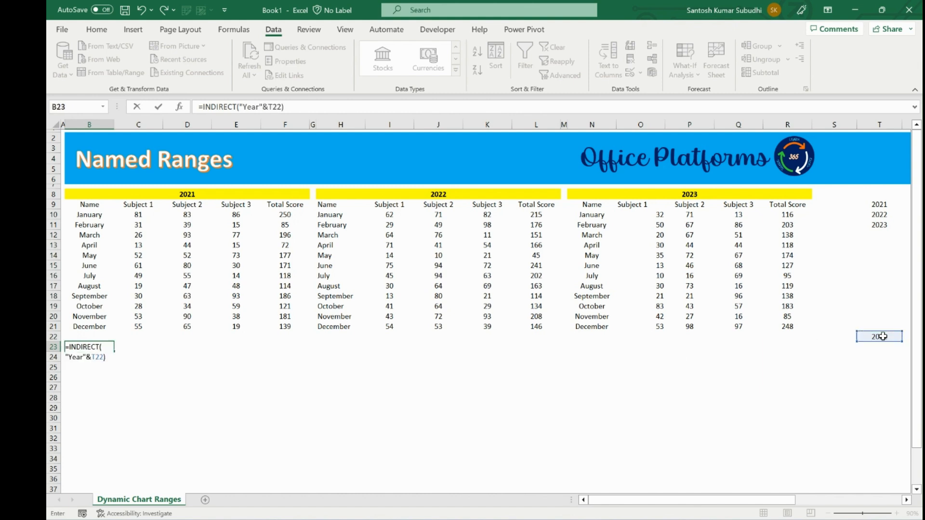
key(ctrl+Return)
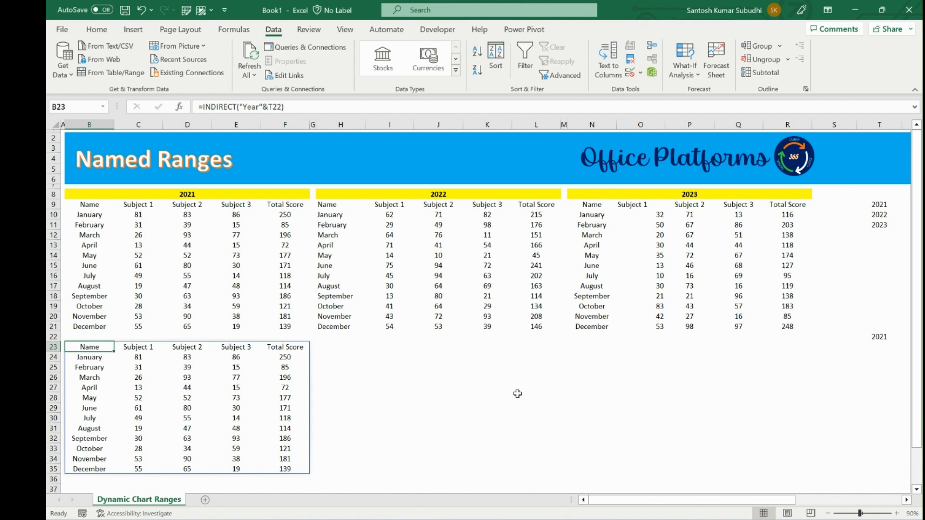
Test the INDIRECT extraction by switching the year selector in T22 to 2022 and then to 2023
click(884, 336)
click(906, 336)
click(881, 352)
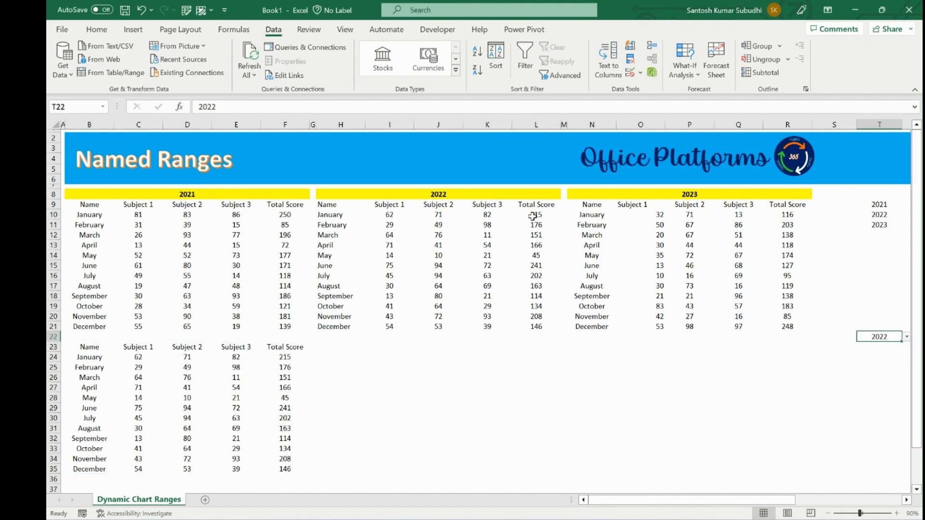
click(906, 336)
click(892, 360)
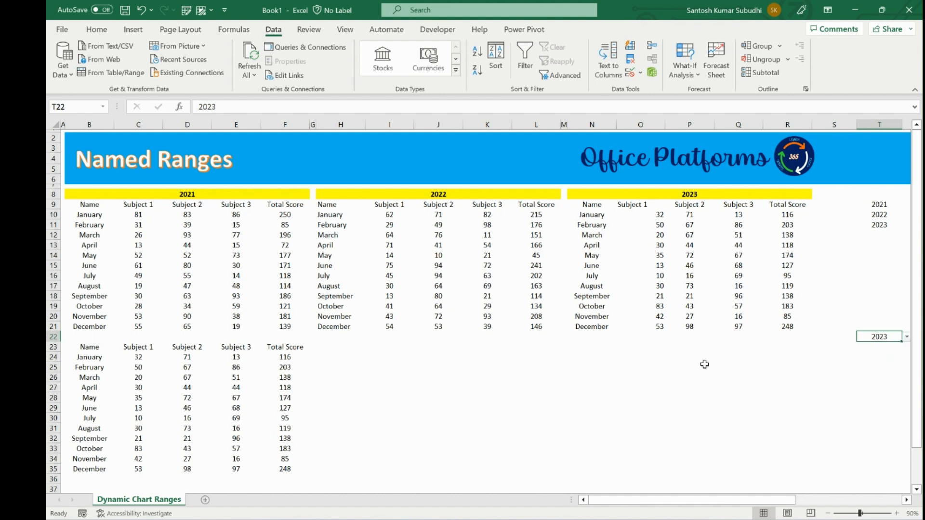
Start a SWITCH formula in H23 that evaluates T22 and returns Year2021 for the value 2021
click(344, 348)
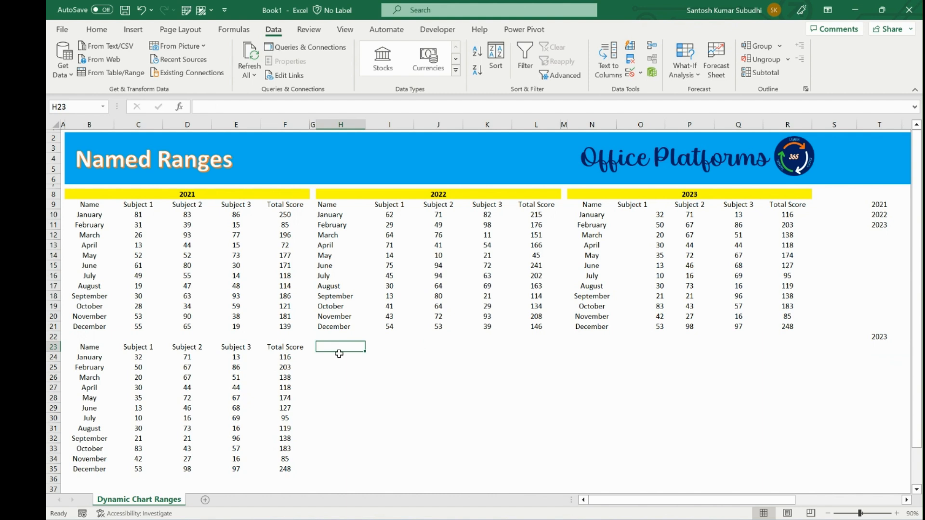
text(=swi)
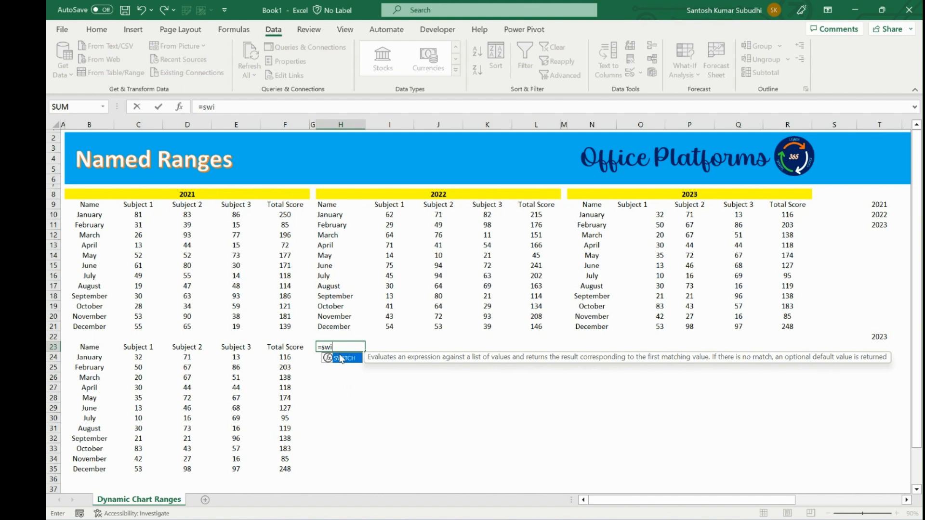
double_click(340, 359)
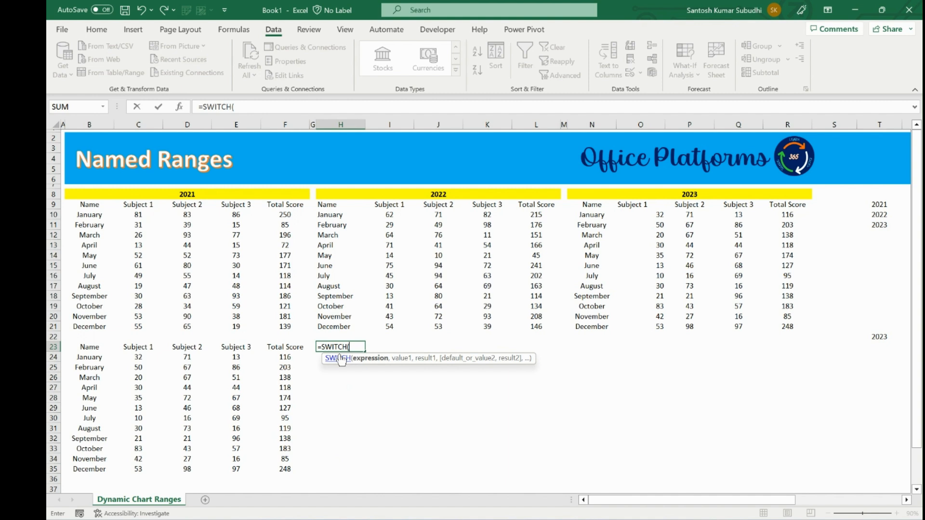
click(879, 336)
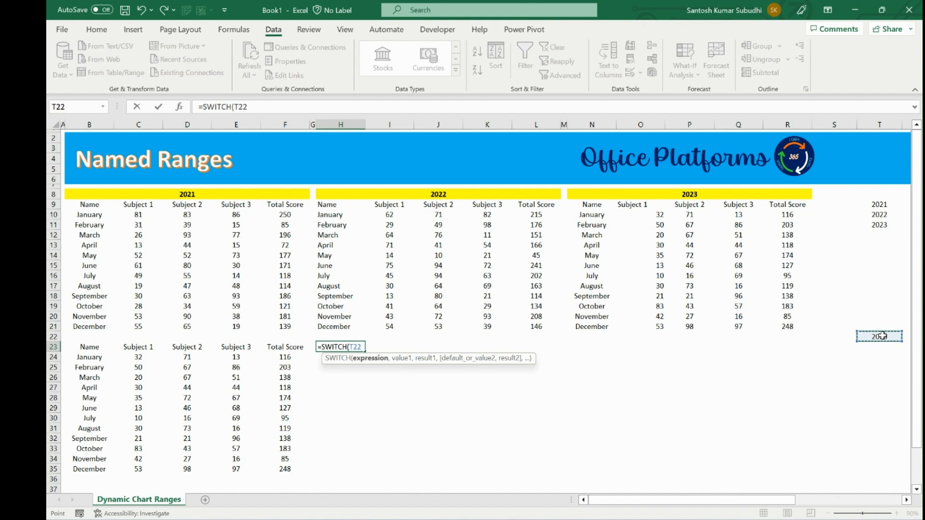
text(,2021,)
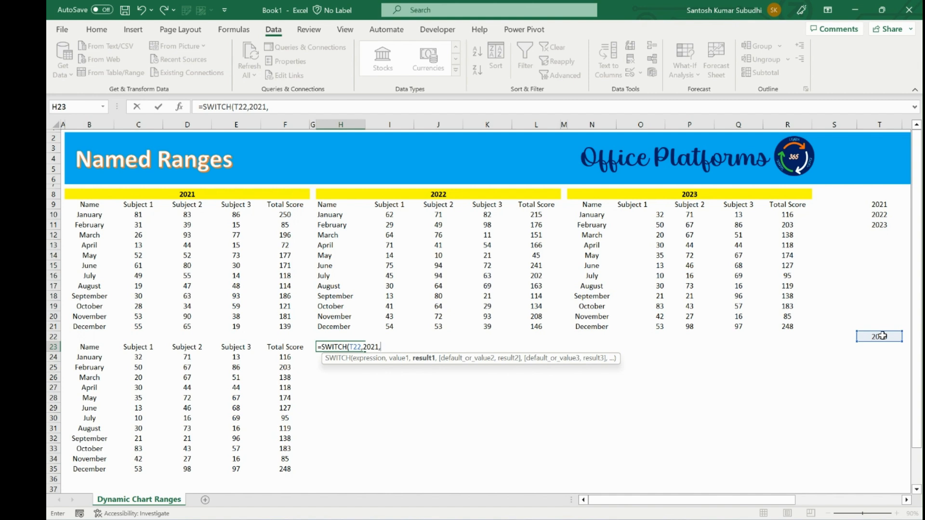
text(year)
key(Down)
key(Tab)
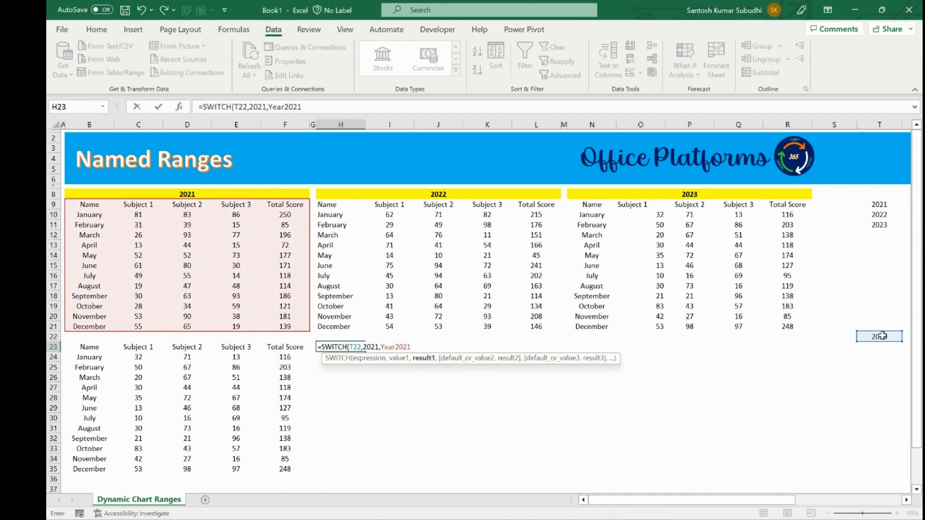
text(,)
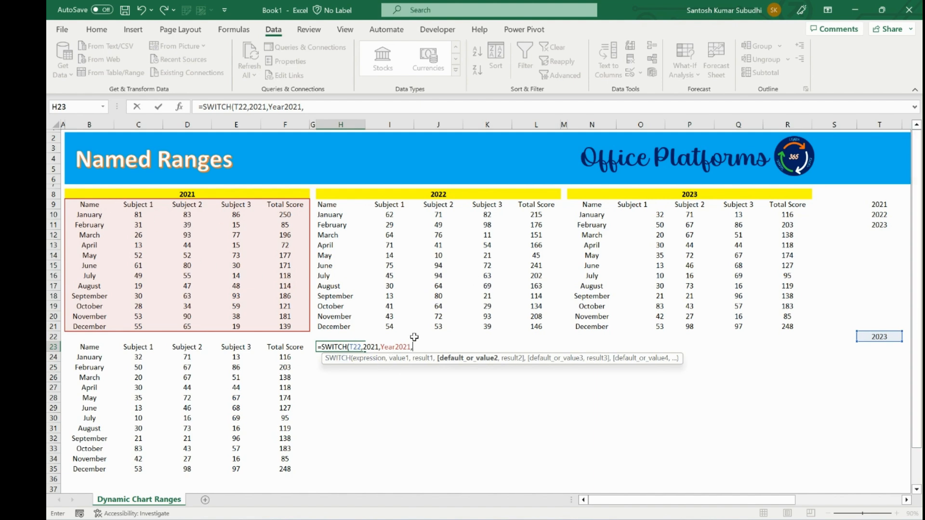
Complete the H23 SWITCH formula with Year2022 for the value 2022 and Year2023 for the value 2023
text(2022,)
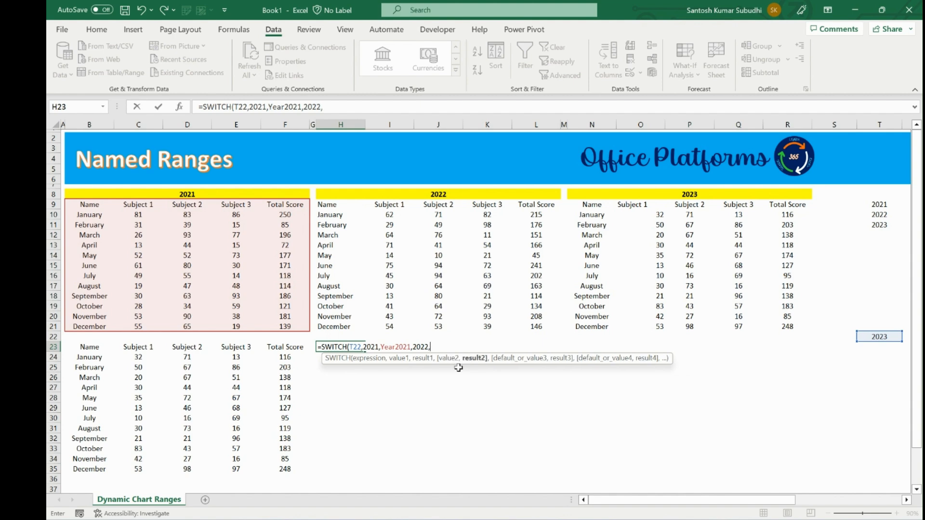
text(year)
click(456, 384)
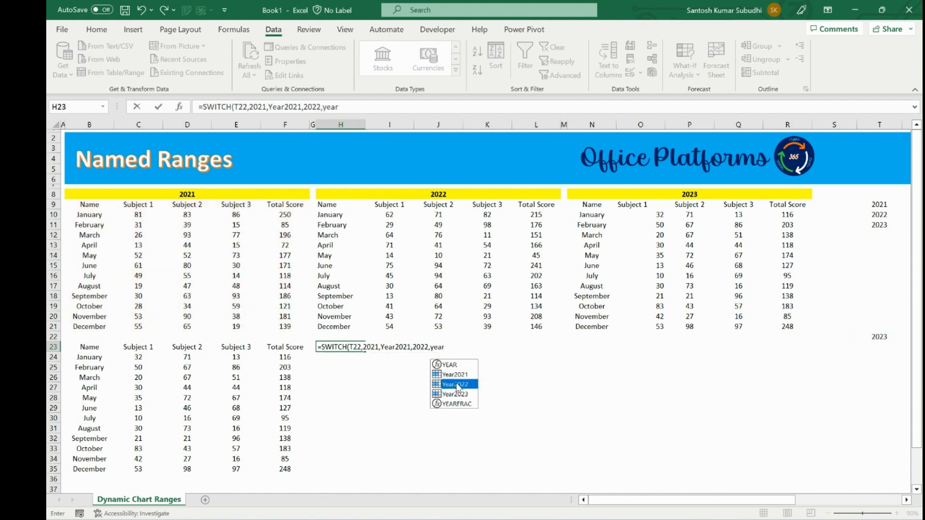
double_click(456, 385)
text(,2023,)
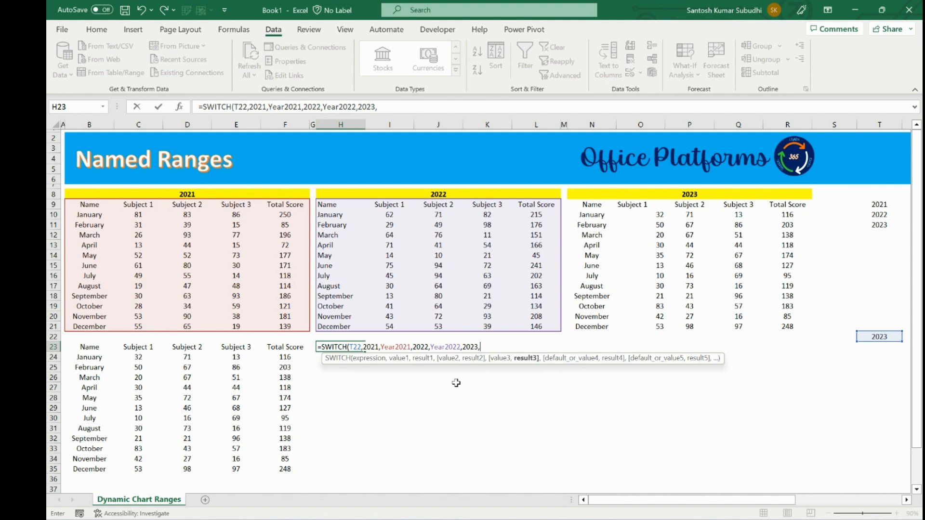
text(year)
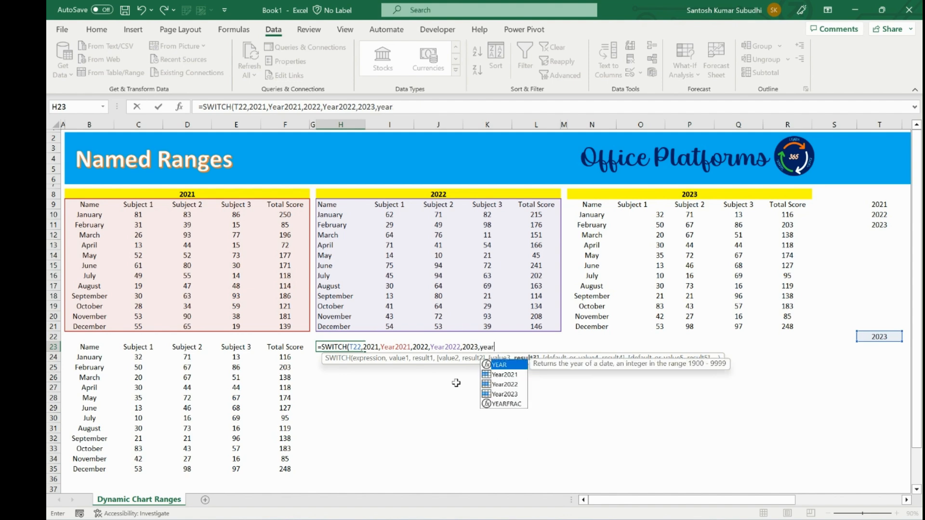
click(521, 395)
double_click(504, 394)
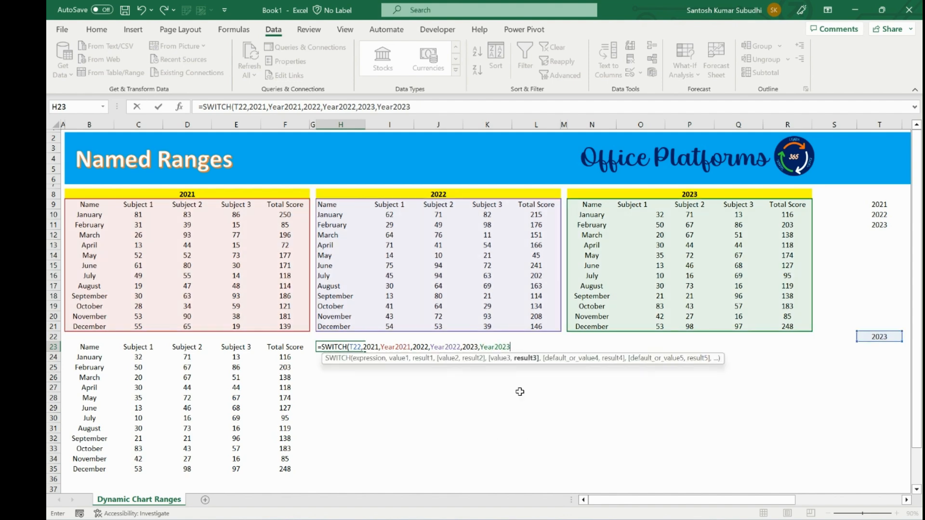
text())
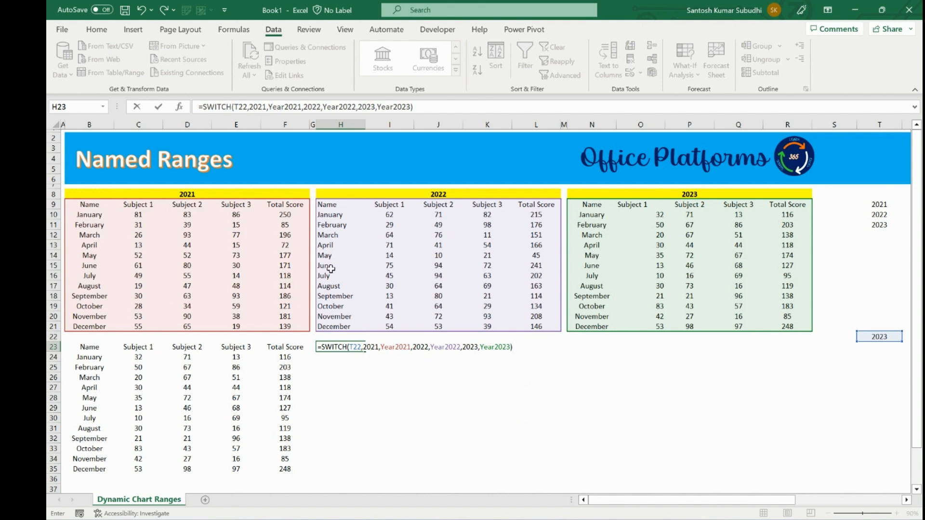
key(Return)
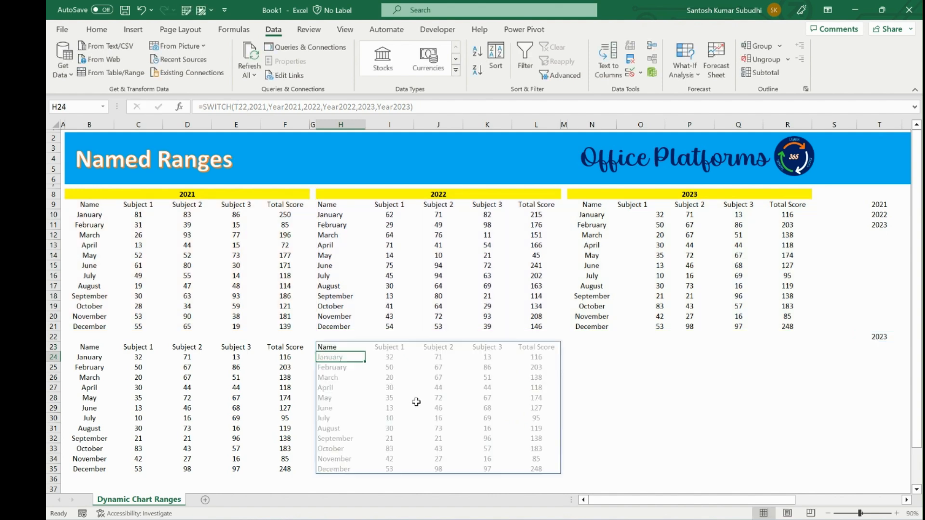
Test the SWITCH extraction by setting the year selector in T22 to 2022 and then to 2021
click(879, 337)
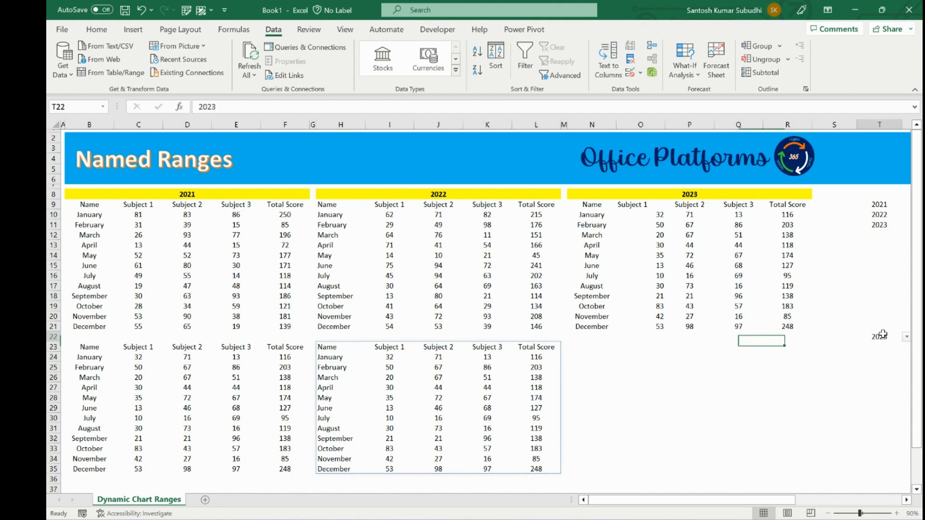
click(906, 337)
click(871, 353)
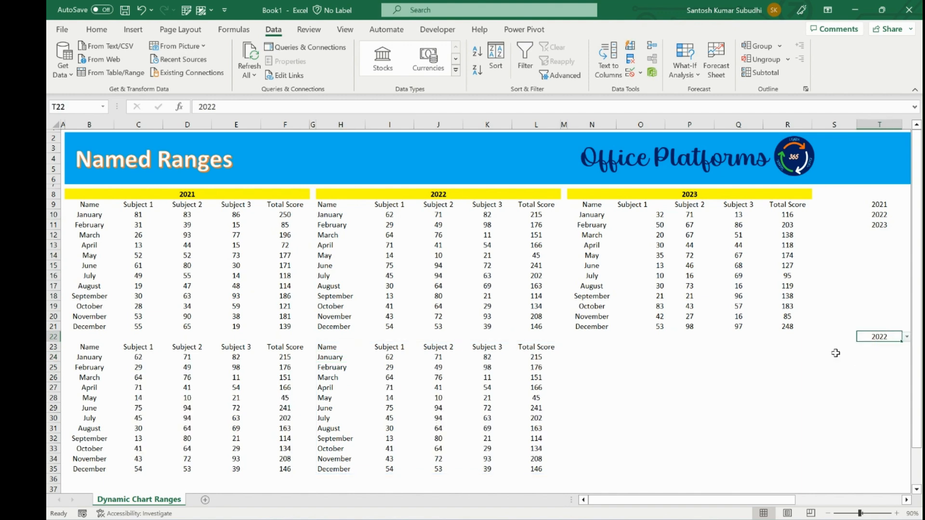
click(906, 337)
click(881, 346)
click(591, 348)
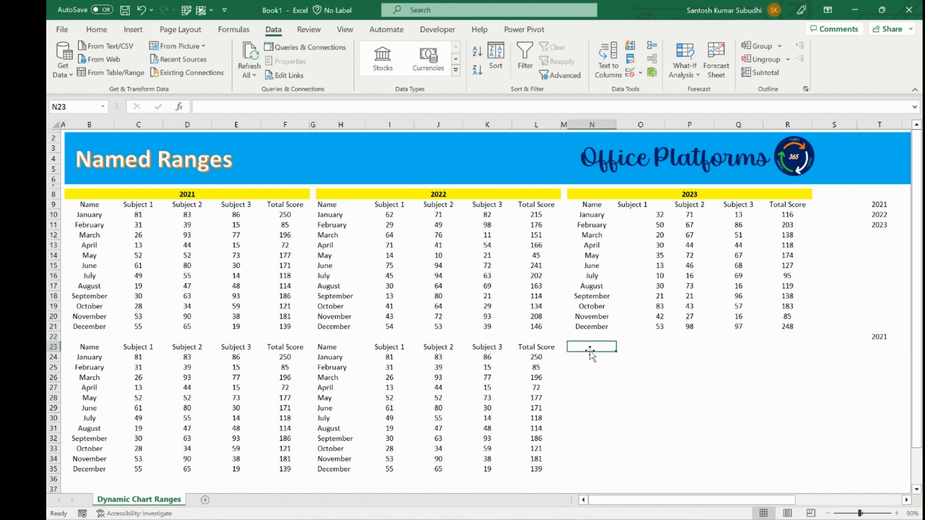
text(=choo)
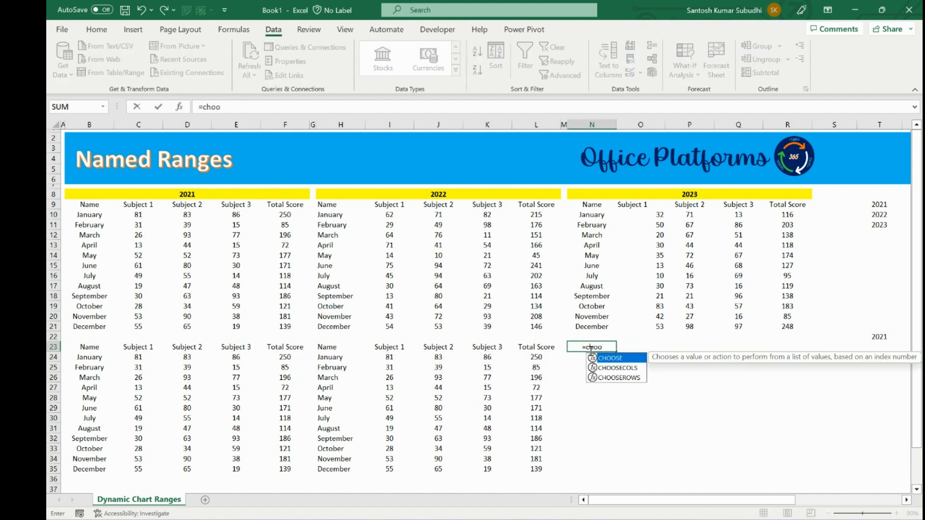
key(Tab)
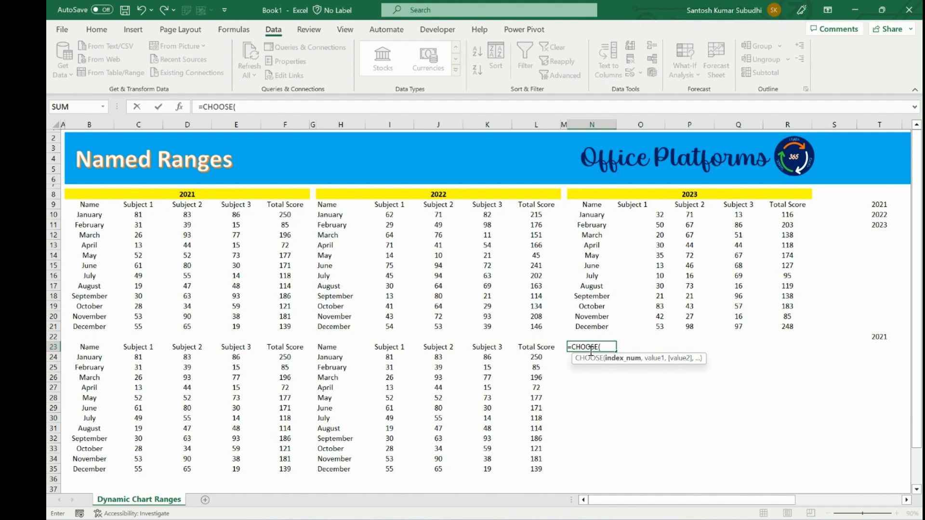
key(Escape)
Enter index 1 in N25 and the year 2021 beside it in O25
key(Down)
key(Down)
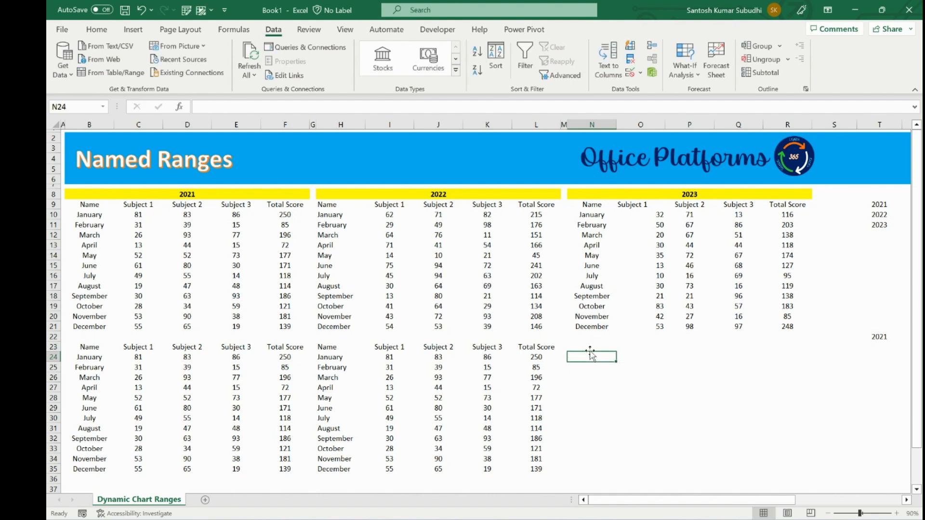
key(Right)
key(Left)
text(1)
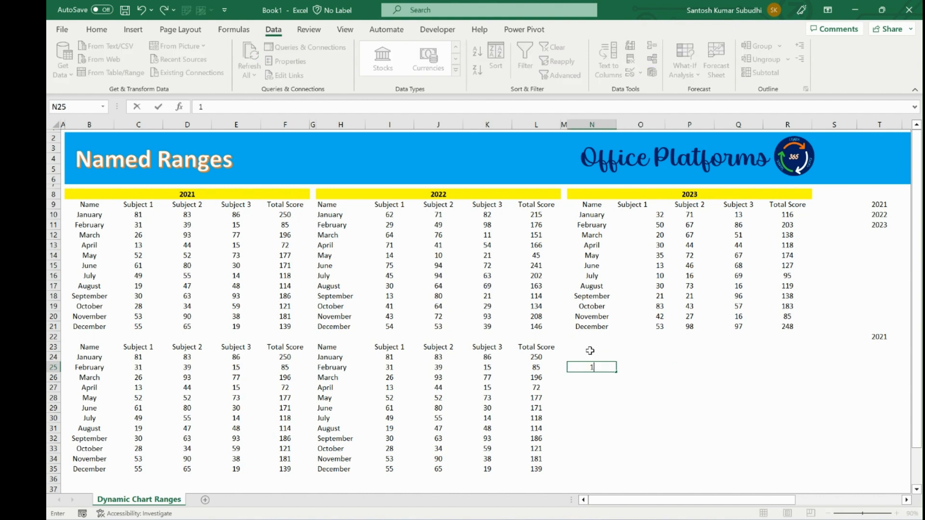
key(Tab)
text(2021)
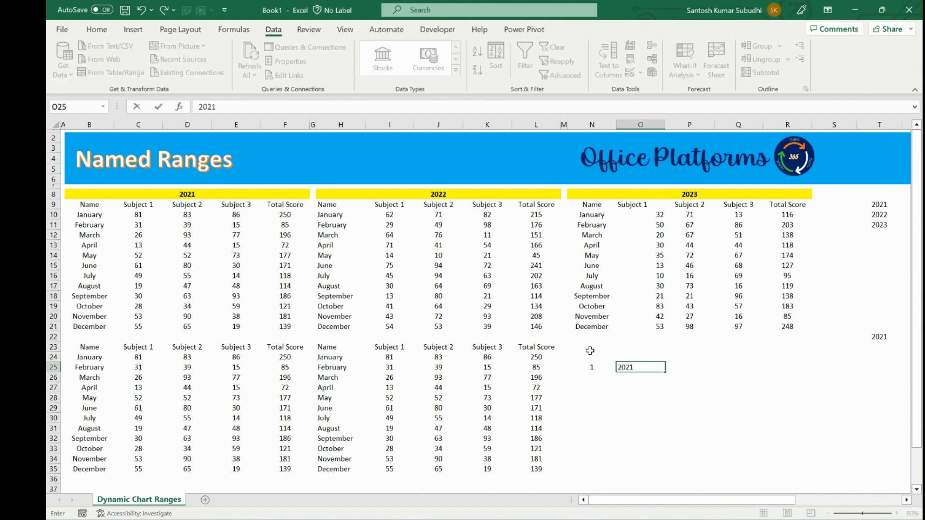
key(Return)
Add index 2 with the year 2022 and index 3 with the year 2023 in N26:O27
text(2)
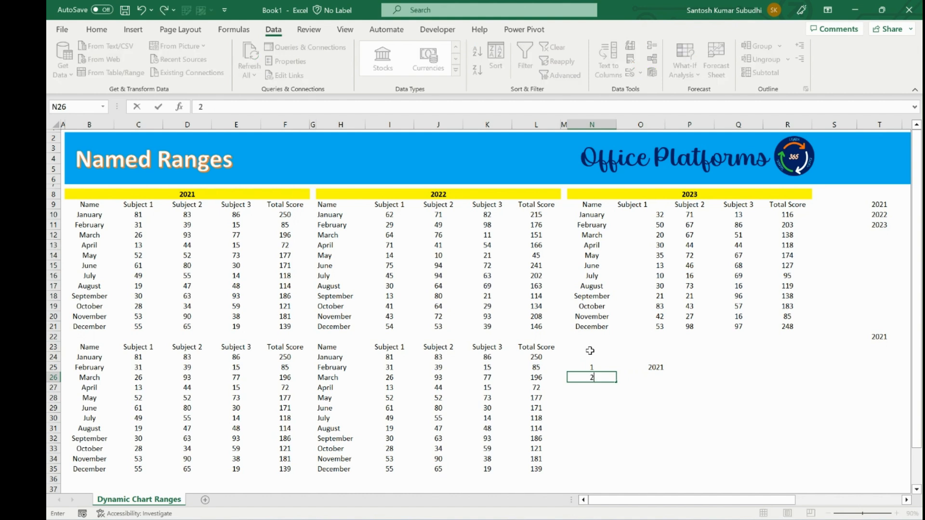
key(Tab)
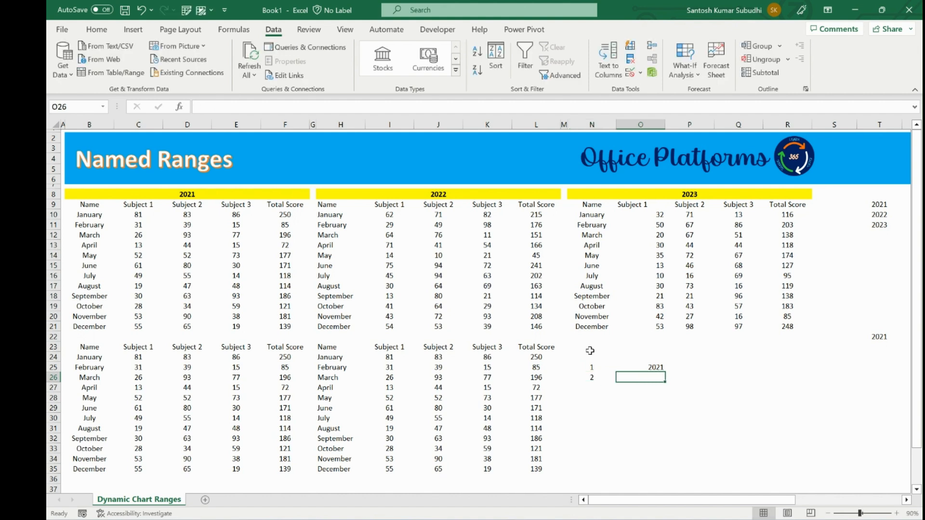
text(2022)
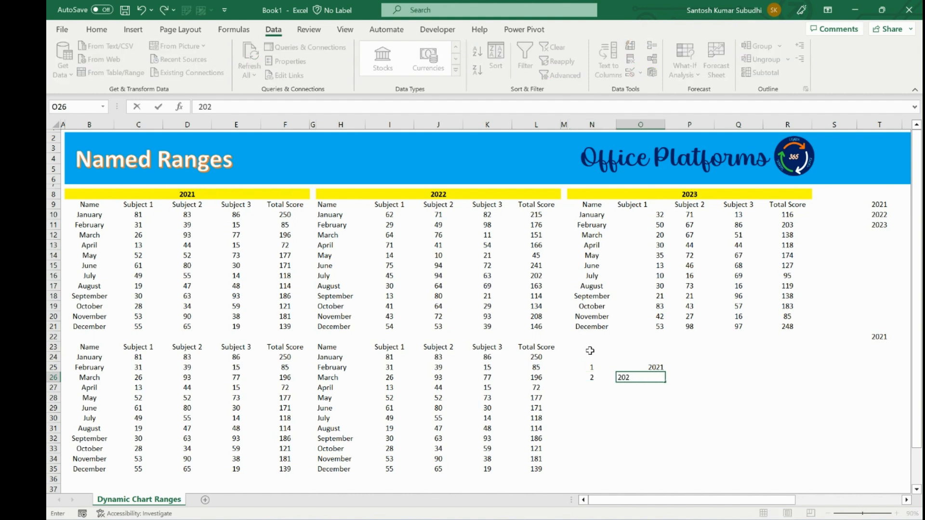
key(Return)
text(3)
key(Tab)
text(2023)
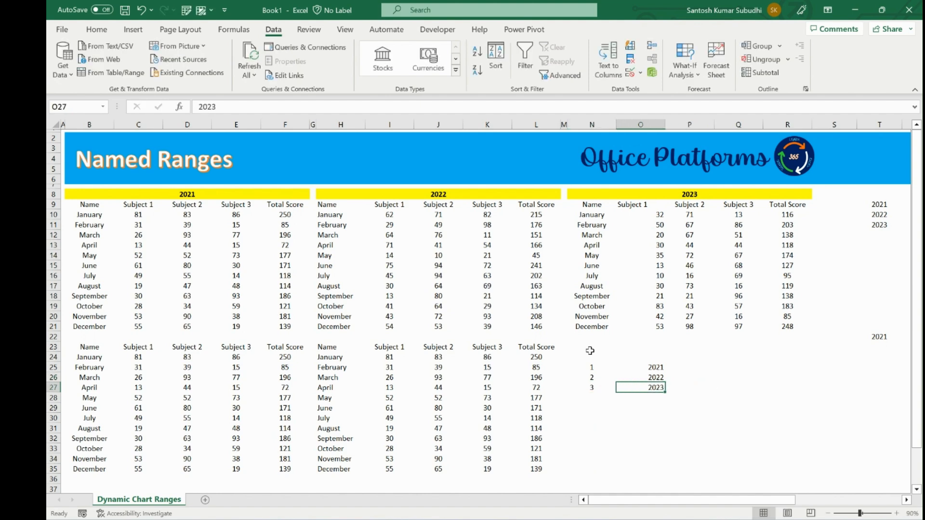
Go over the index and year pairs in N25:O27, then remove them from the sheet
key(Left)
click(592, 367)
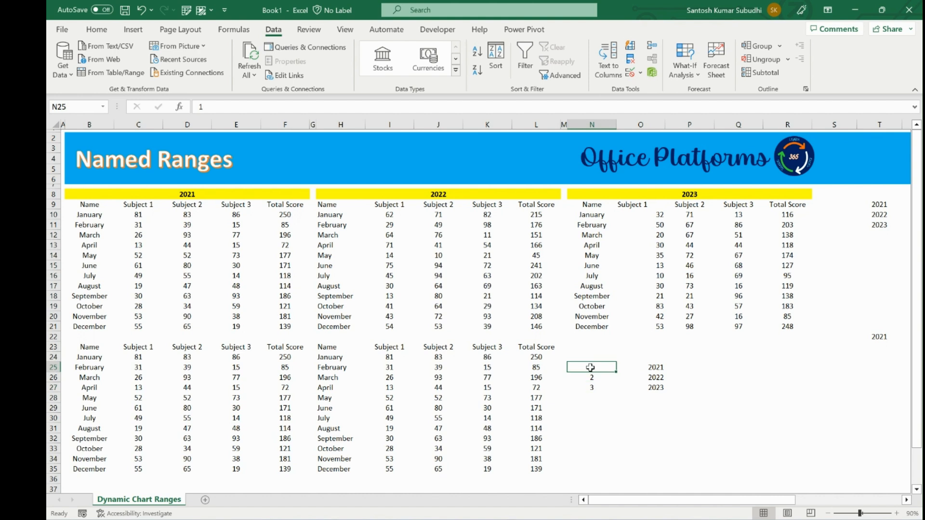
ctrl+click(653, 378)
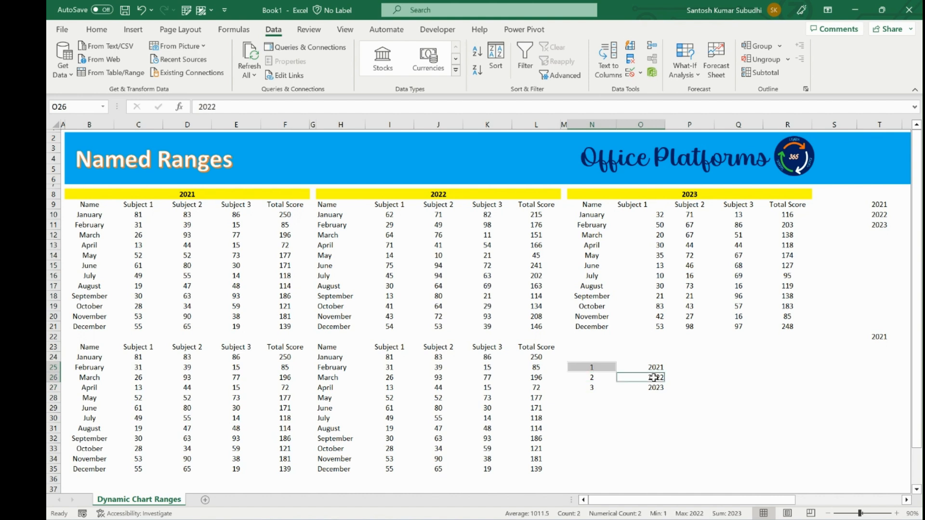
click(592, 367)
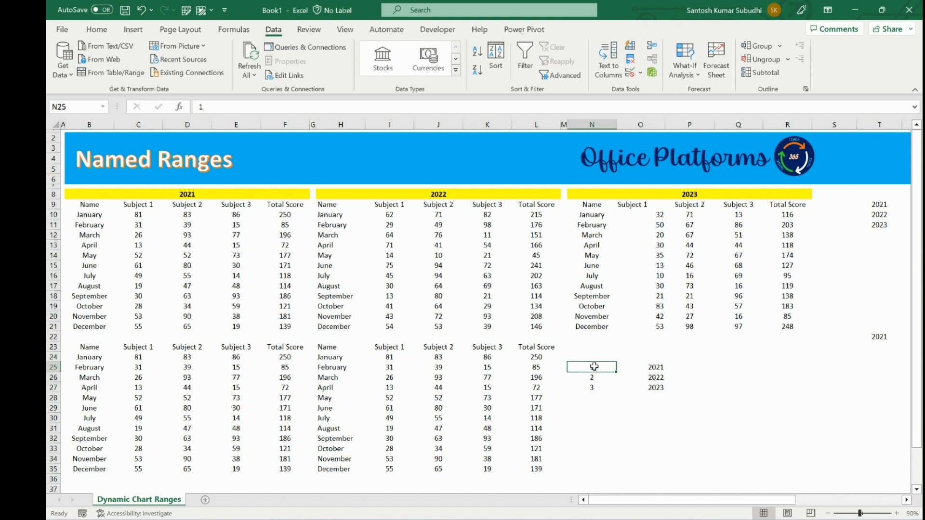
ctrl+click(638, 366)
drag(613, 367, 659, 377)
drag(592, 367, 665, 394)
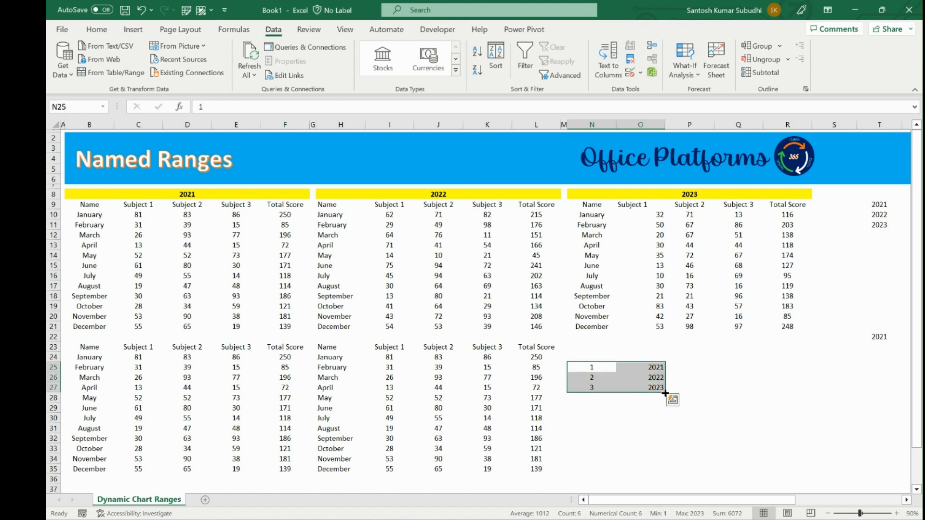
key(ctrl+z)
Start a CHOOSE formula in N23 that uses MATCH(T22,$T$9:$T$11) as its index number
click(602, 347)
text(=cho)
key(Tab)
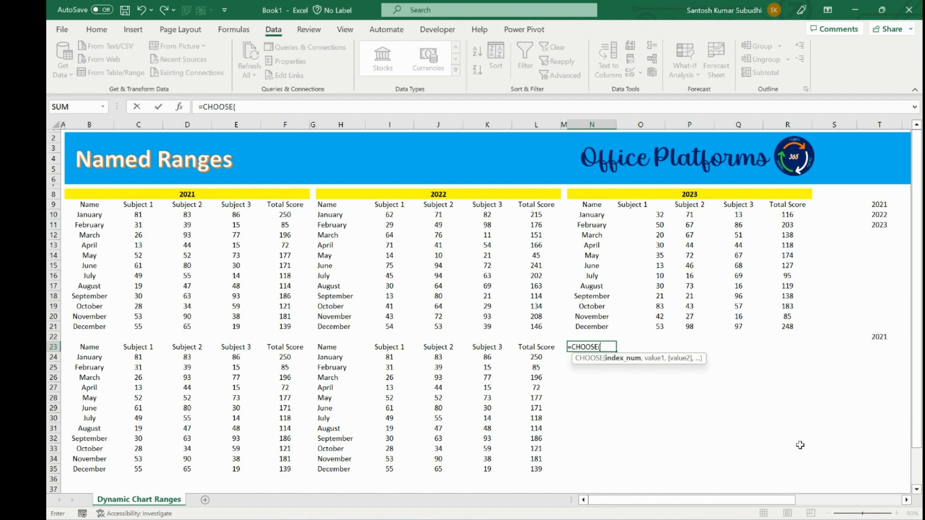
text(MATCH()
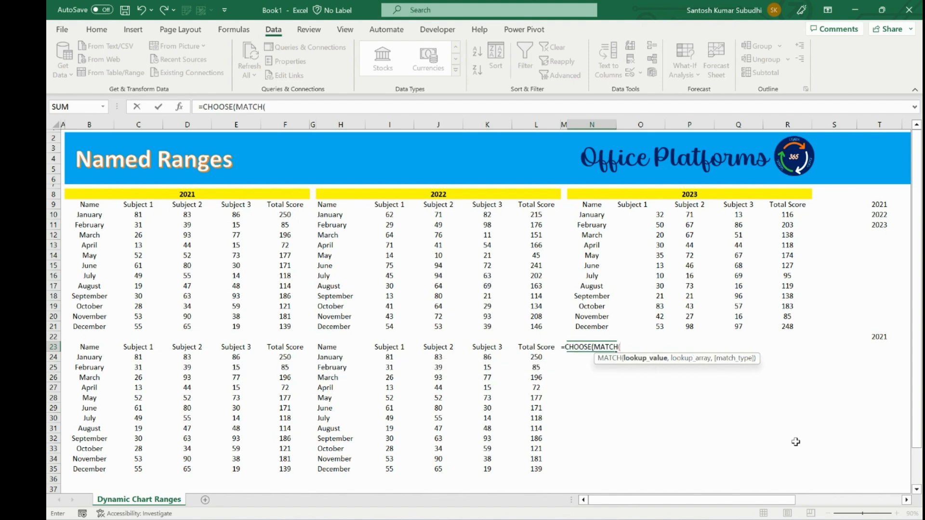
click(883, 335)
text(,)
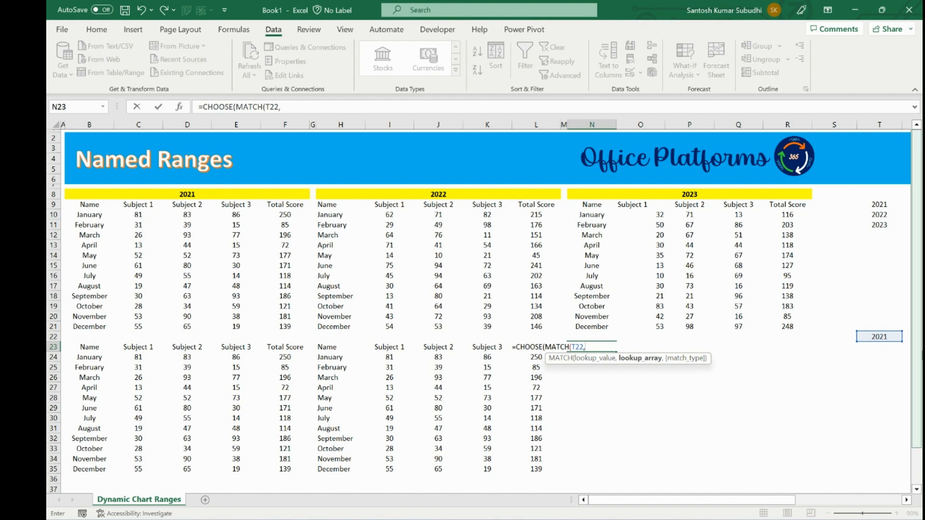
drag(883, 204, 885, 230)
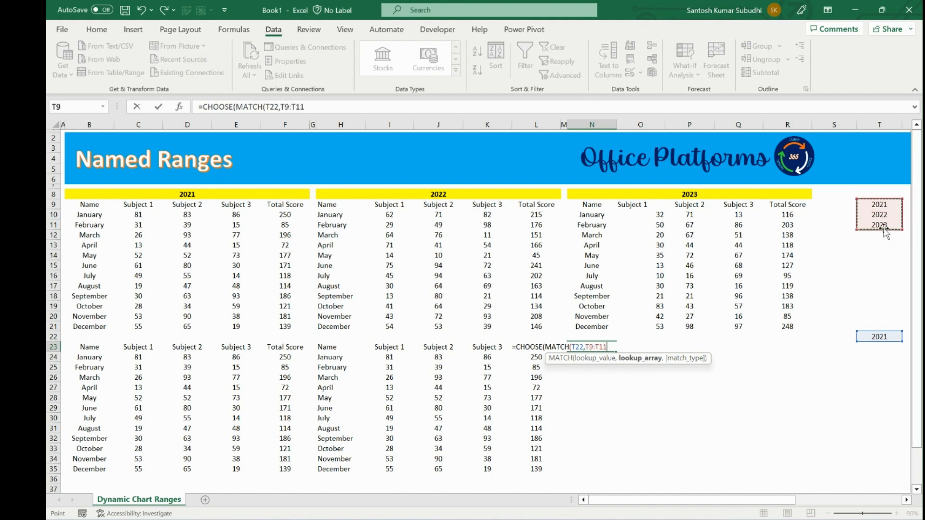
key(F4)
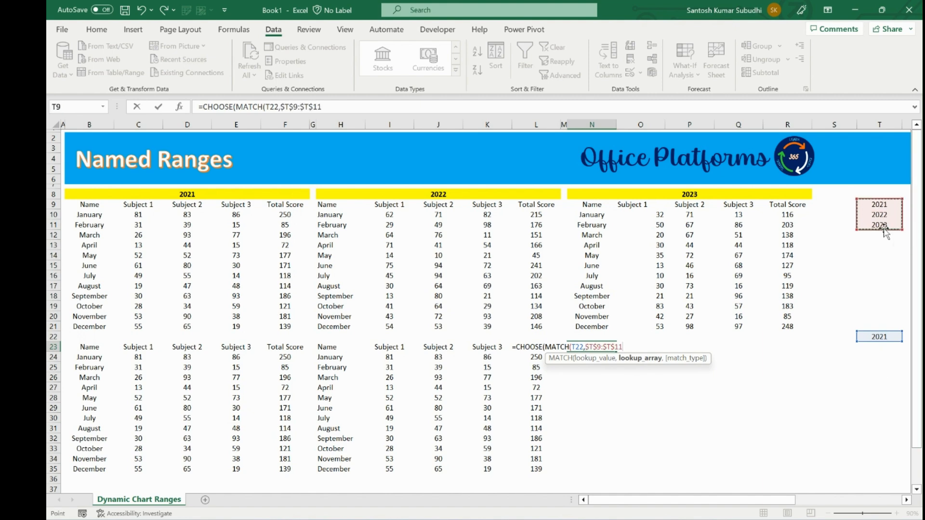
text(),)
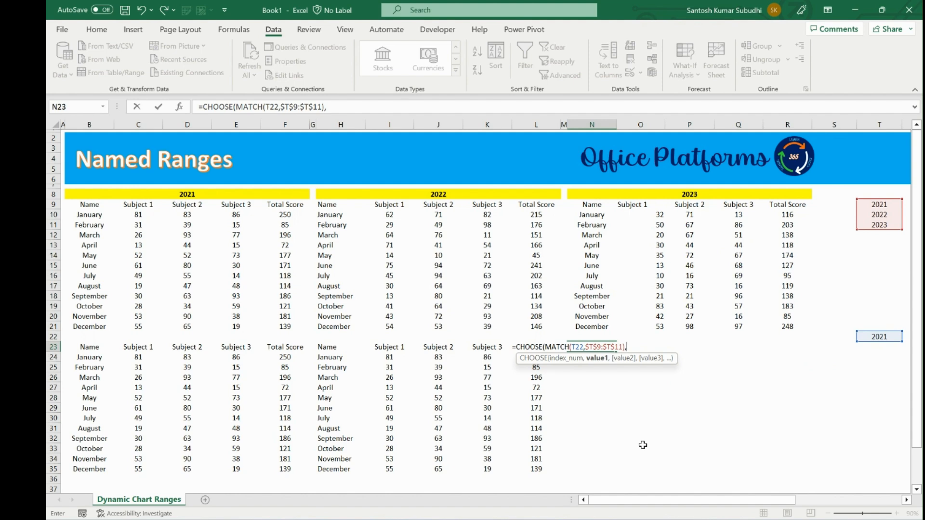
text(2021,)
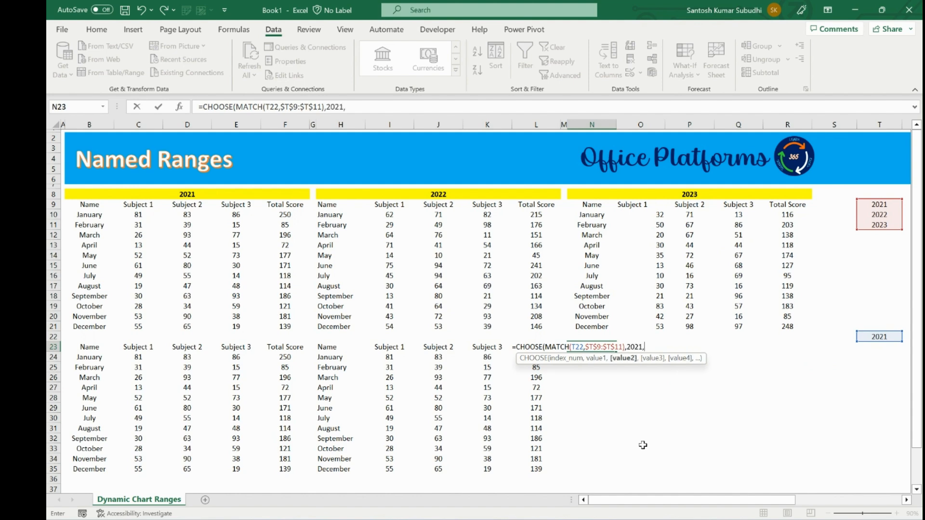
text(20)
key(BackSpace)
key(BackSpace)
key(BackSpace)
key(BackSpace)
key(BackSpace)
key(BackSpace)
key(BackSpace)
Complete the N23 CHOOSE formula with the named ranges Year2021, Year2022 and Year2023 as its values
text(Year)
key(Tab)
text(,Year)
key(Down)
key(Tab)
text(,Year)
key(Down)
key(Down)
key(Tab)
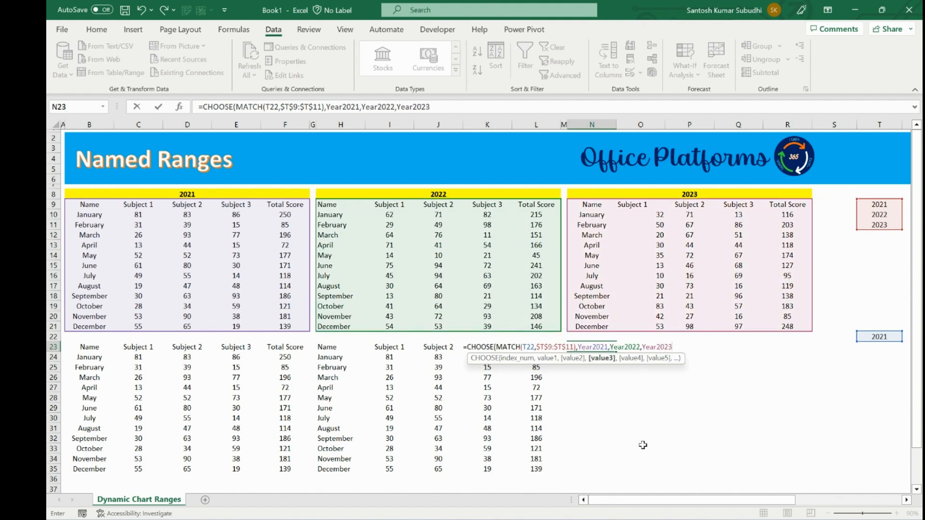
key(Return)
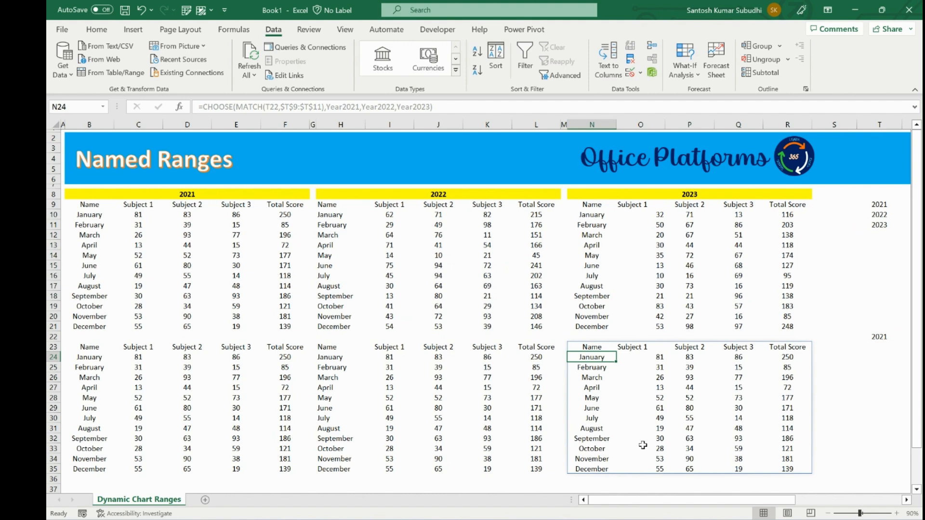
Test the CHOOSE extraction by switching the year selector in T22 to another year and then to 2023
click(880, 338)
click(907, 337)
click(882, 352)
click(907, 337)
click(898, 361)
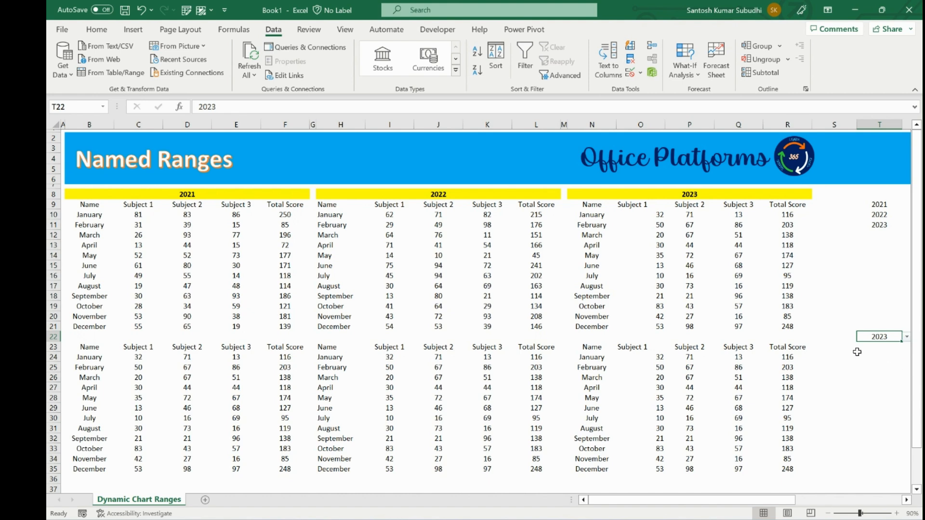
Number the years listed in T9:T11 by entering 1, 2 and 3 in the adjacent cells U9:U11
drag(879, 205, 880, 223)
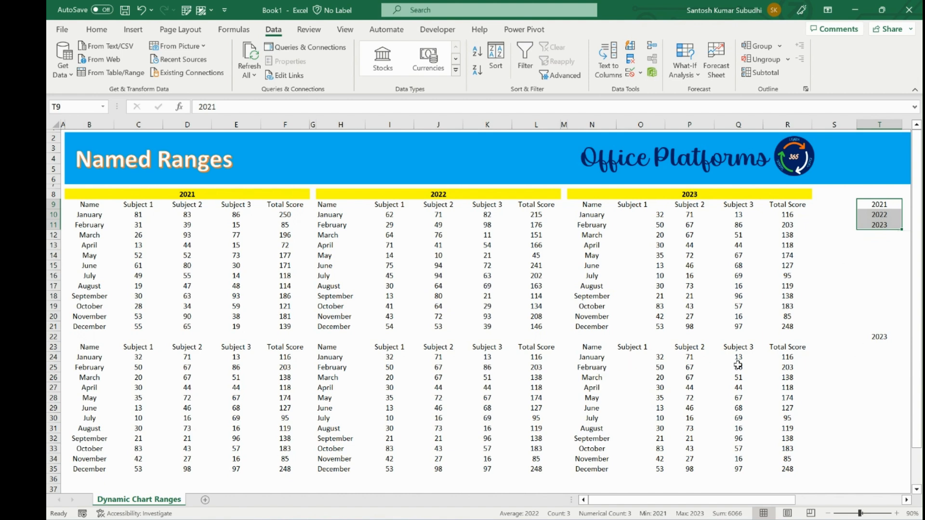
click(872, 205)
key(Right)
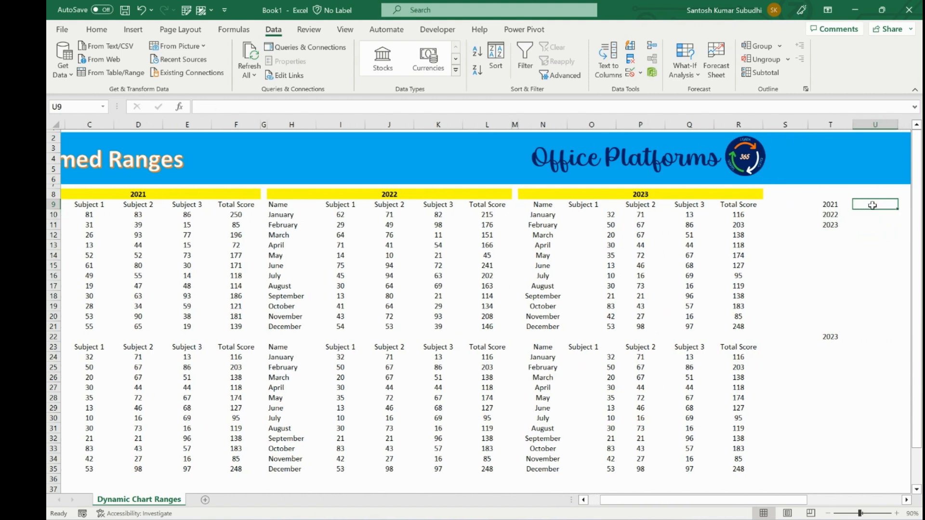
text(1)
key(Return)
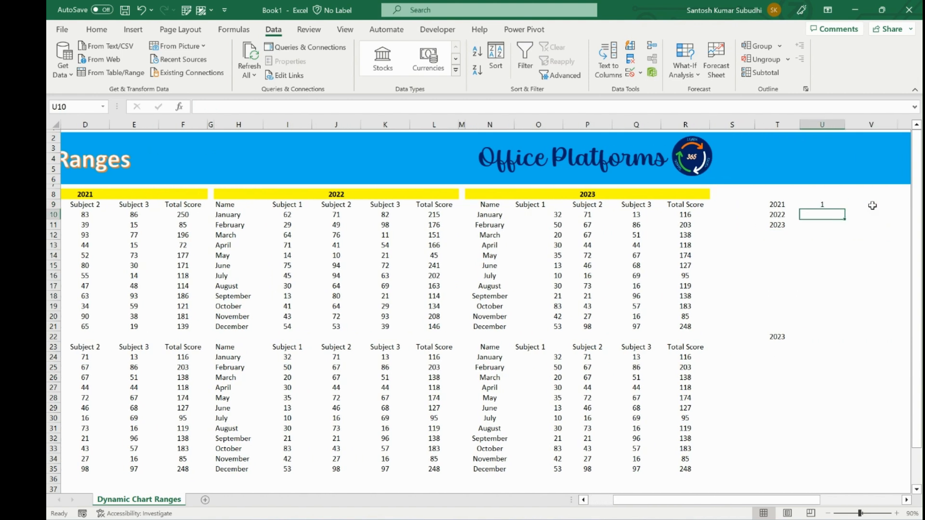
text(2)
key(Return)
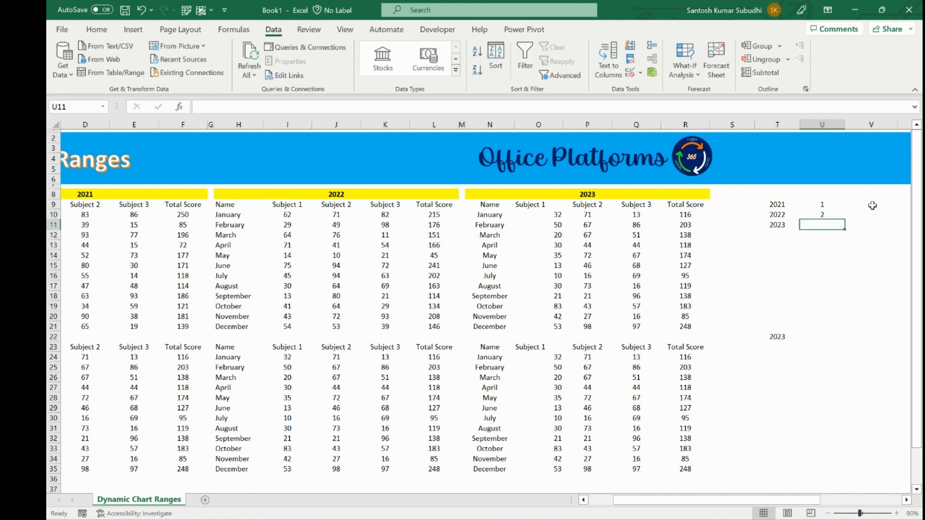
text(3)
Reorder the year list by entering 2023 in T10 and 2022 in T11
key(Left)
key(Up)
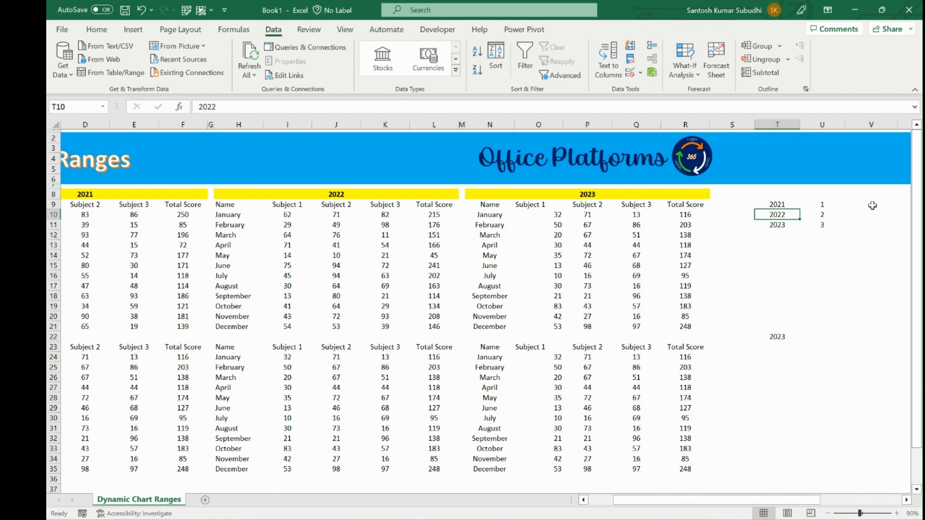
text(2023)
key(Return)
text(2022)
key(Return)
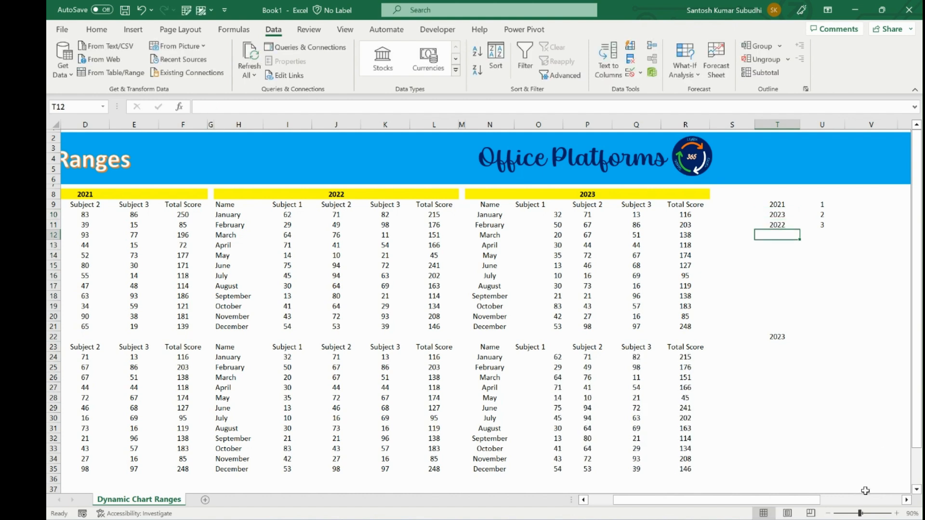
Compare the INDIRECT formula in B23, the SWITCH formula in H23 and the CHOOSE formula in N23 with the selector T22
drag(773, 501, 749, 501)
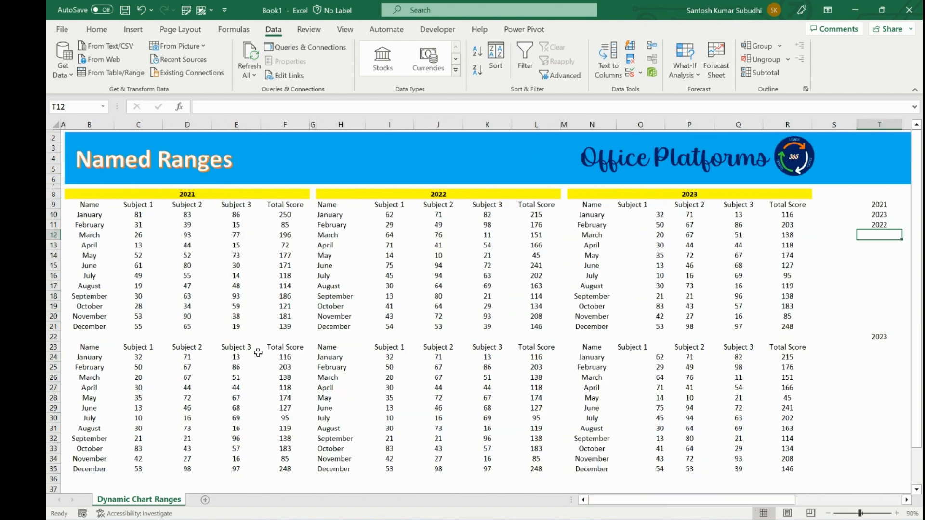
click(103, 351)
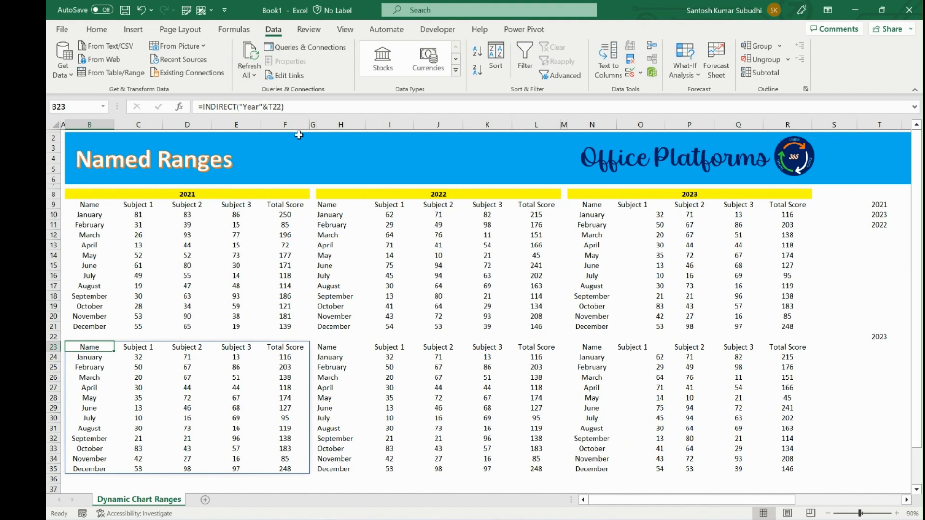
click(885, 338)
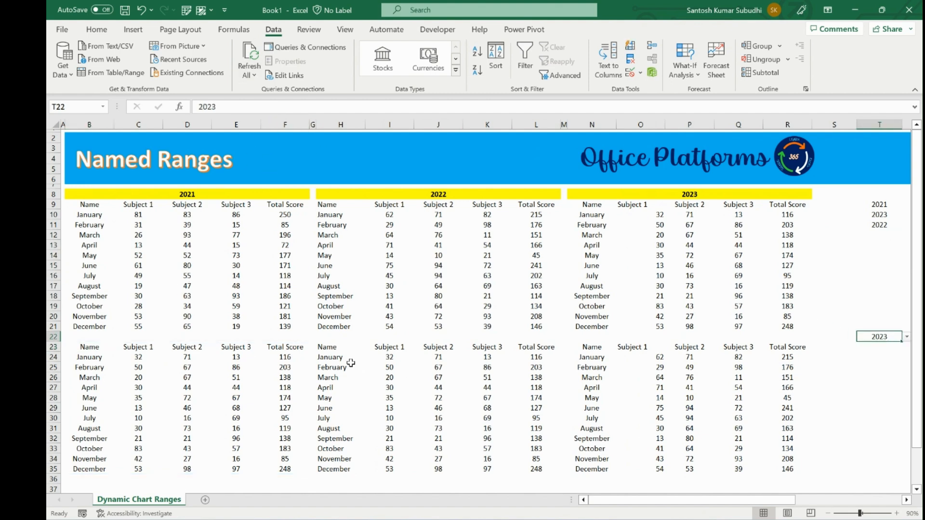
click(327, 349)
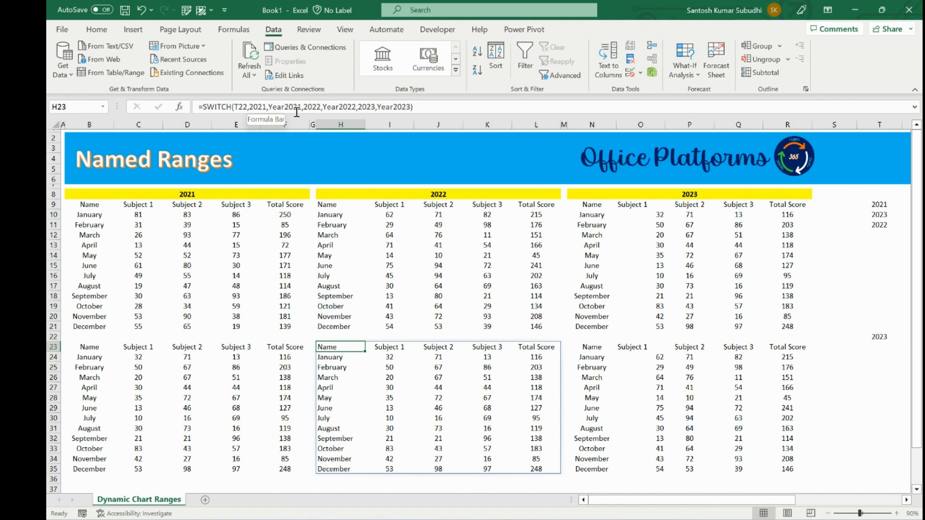
click(601, 347)
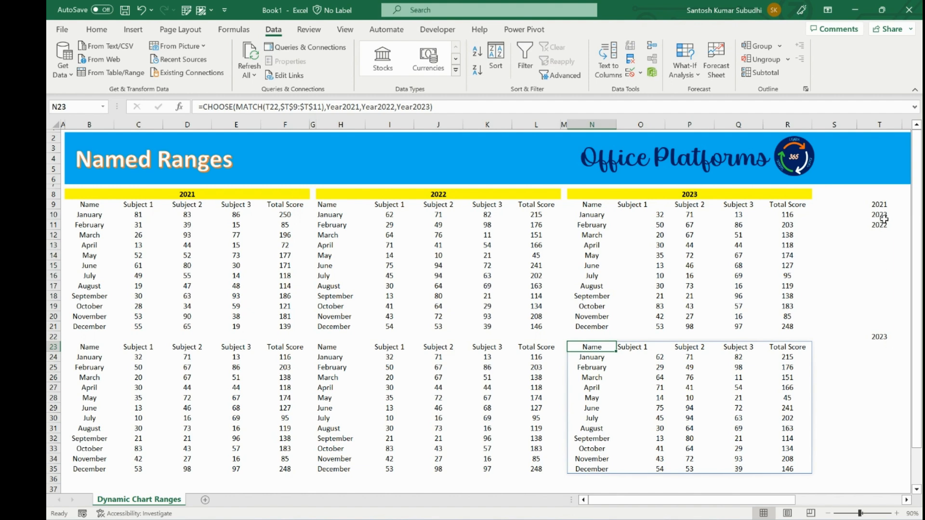
Change the order of the year list again by entering 2023 in T9 and 2021 in T10
click(879, 204)
text(202)
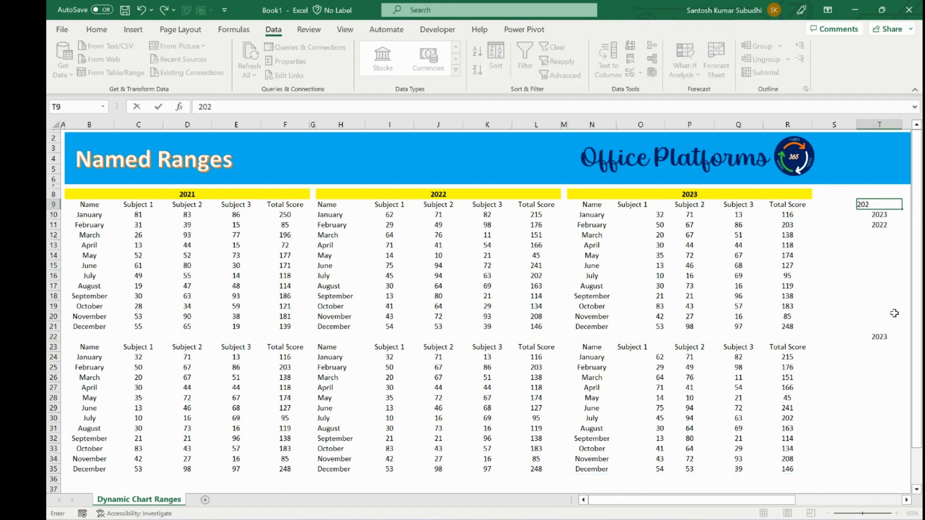
text(3)
key(Return)
text(2021)
key(Return)
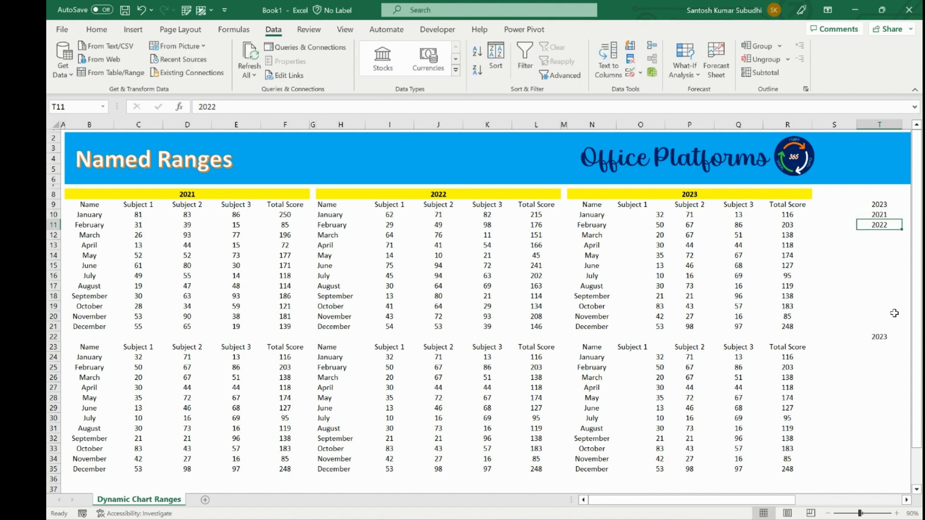
Switch the year selector T22 to 2022 and check the SWITCH and CHOOSE results against the year list in T9:T11
click(880, 338)
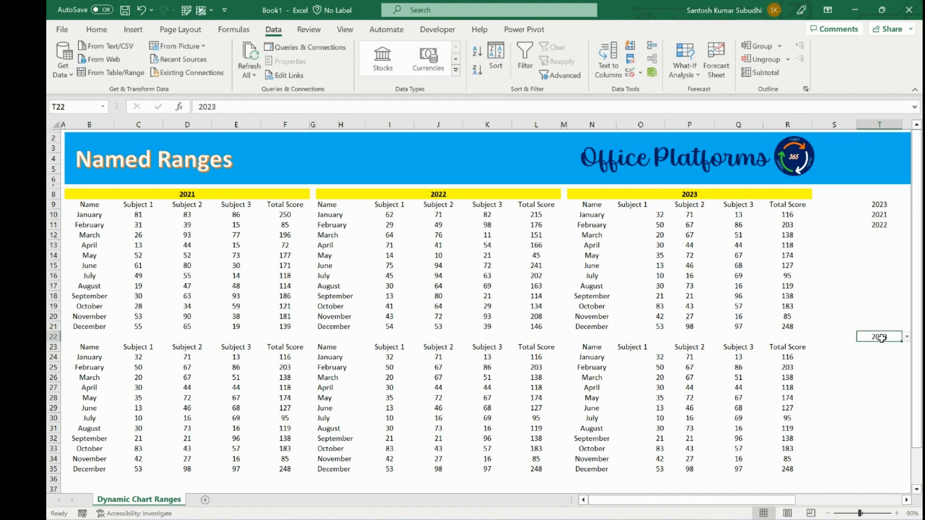
click(906, 337)
click(884, 360)
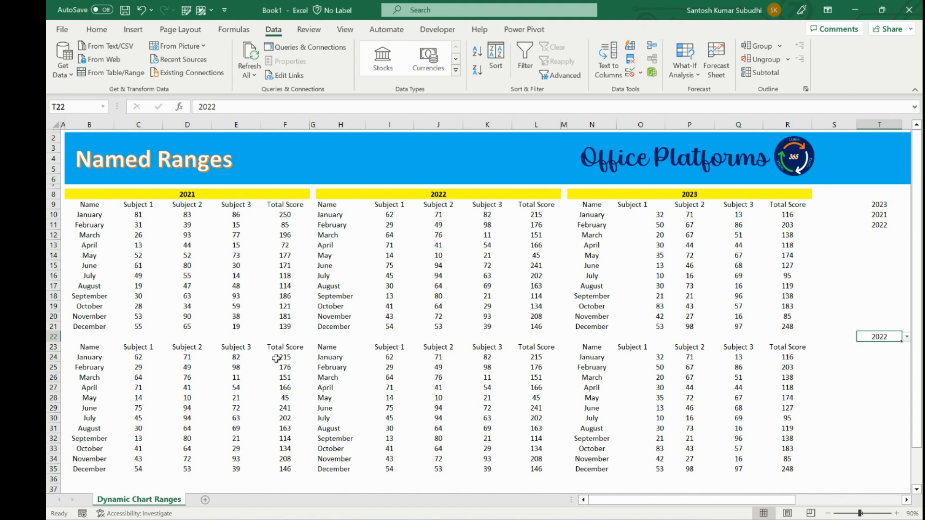
click(337, 357)
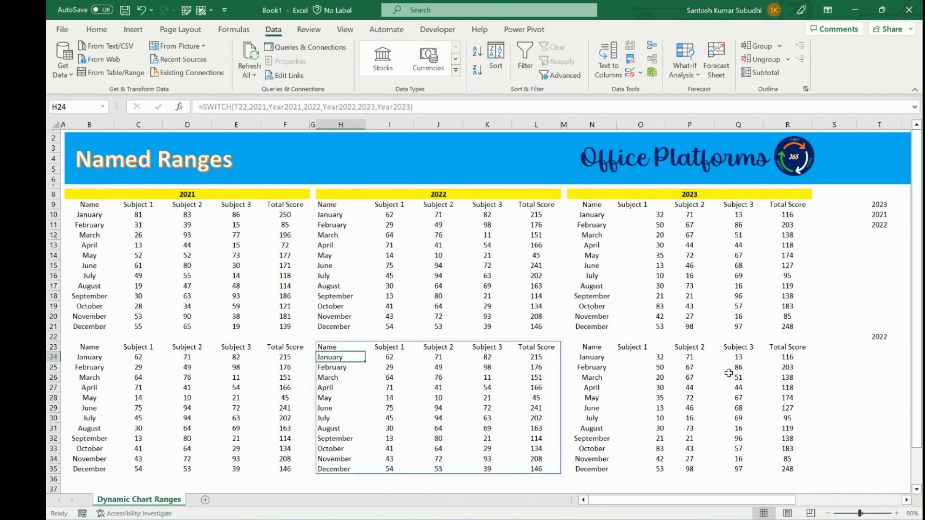
click(600, 350)
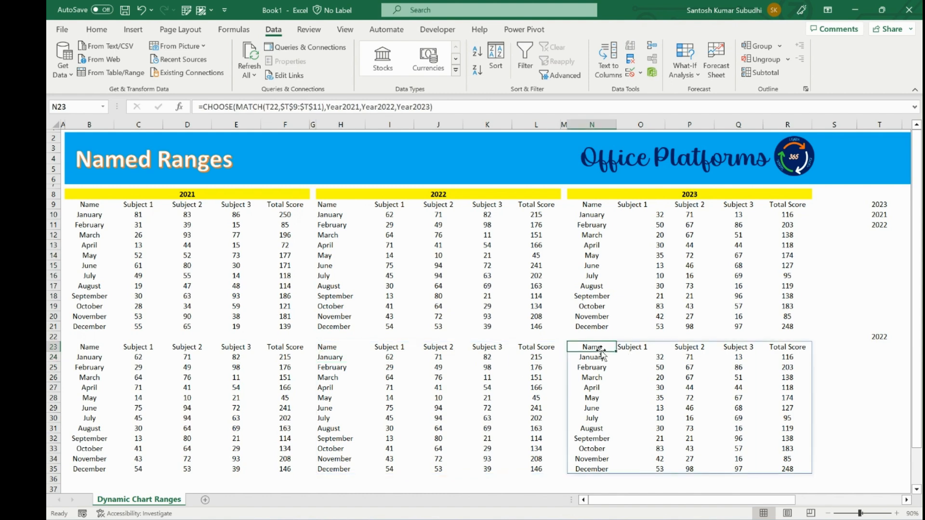
drag(877, 207, 880, 224)
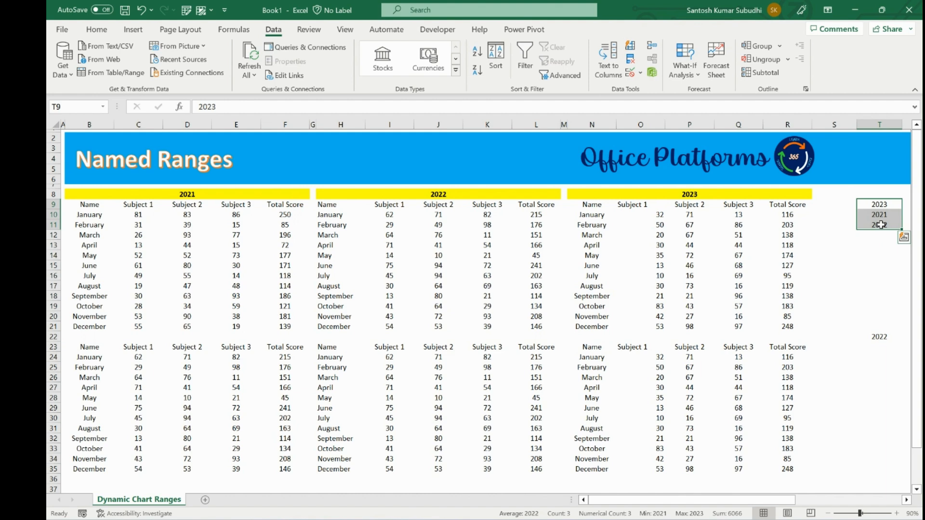
click(593, 350)
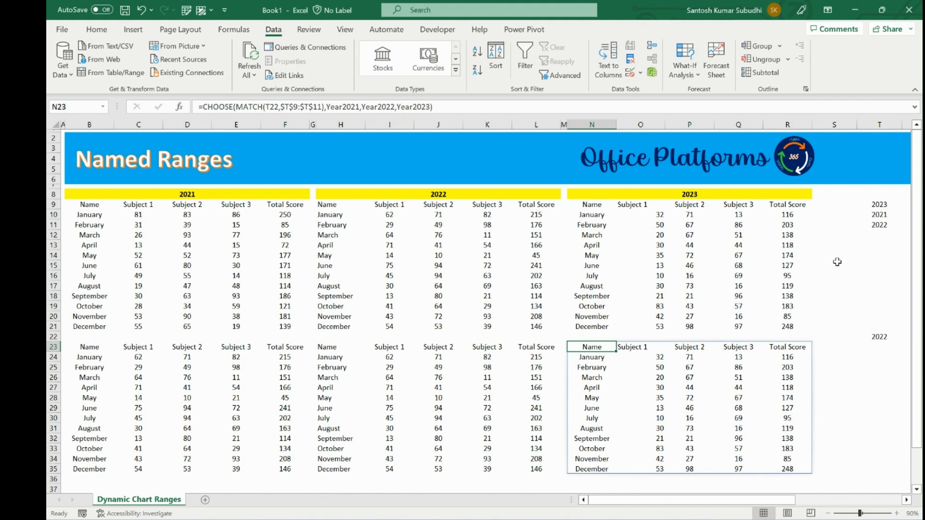
Put the year list in T9:T11 back in ascending order by entering 2021, 2022 and 2023
click(867, 207)
text(2021)
key(Return)
text(2022)
key(Return)
text(2023)
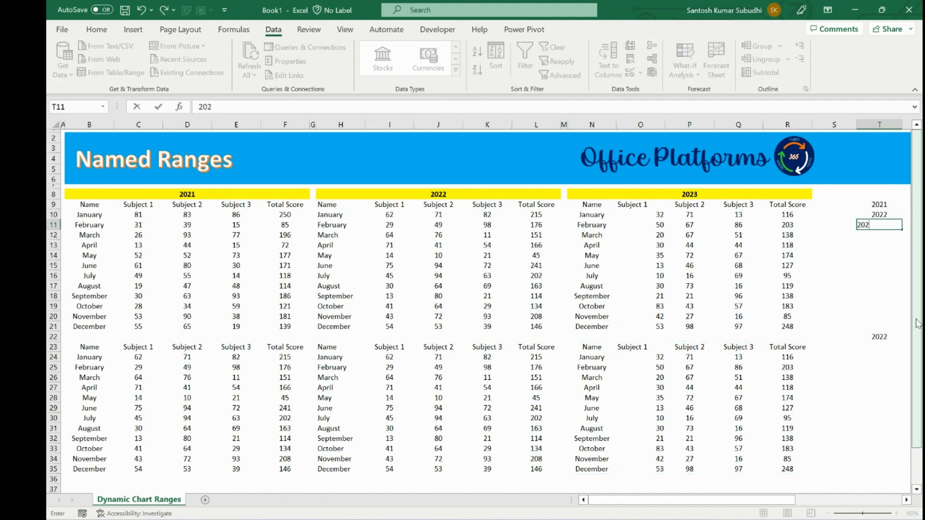
key(Return)
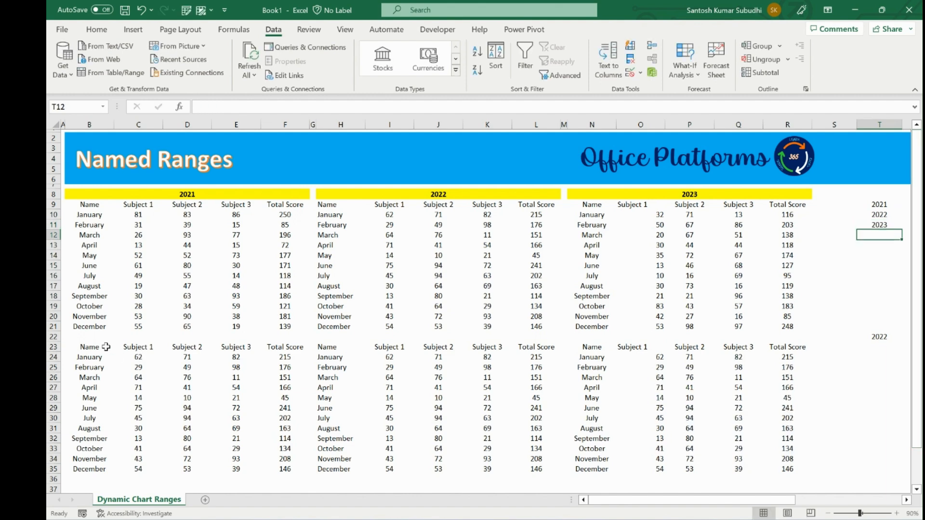
Insert a clustered column chart of the INDIRECT table's names B23:B35 and total scores F23:F35, and place it below that table
click(86, 344)
scroll(498, 369, down, 5)
scroll(498, 369, up, 3)
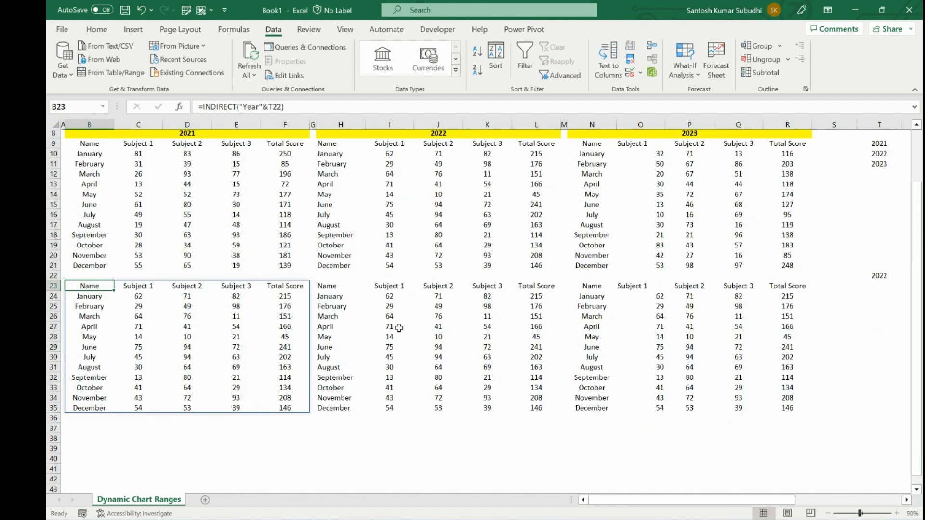
drag(95, 284, 91, 408)
ctrl+drag(270, 286, 281, 408)
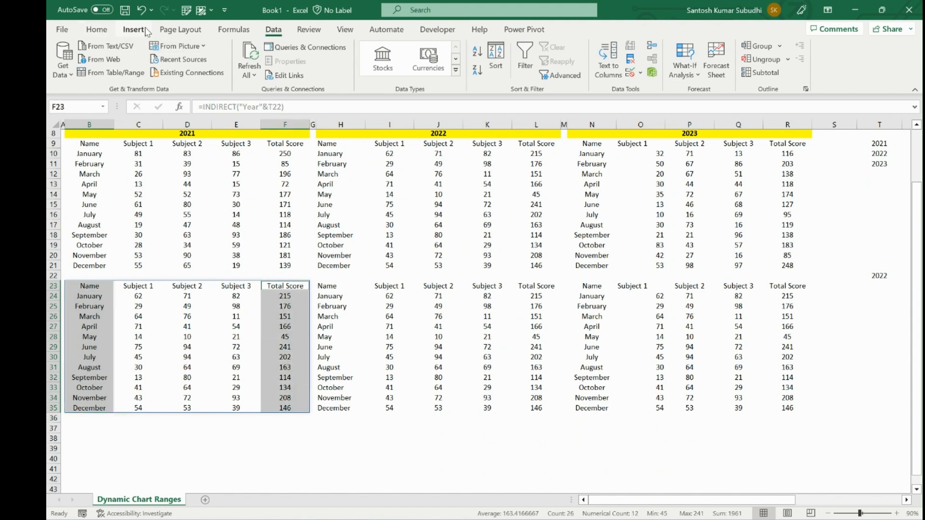
click(130, 30)
click(462, 45)
click(469, 84)
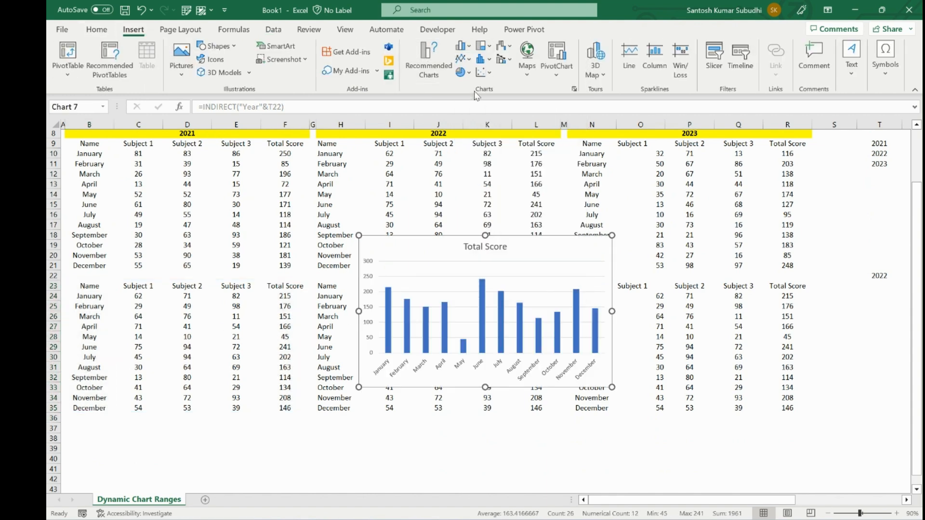
scroll(460, 227, down, 3)
drag(555, 152, 268, 343)
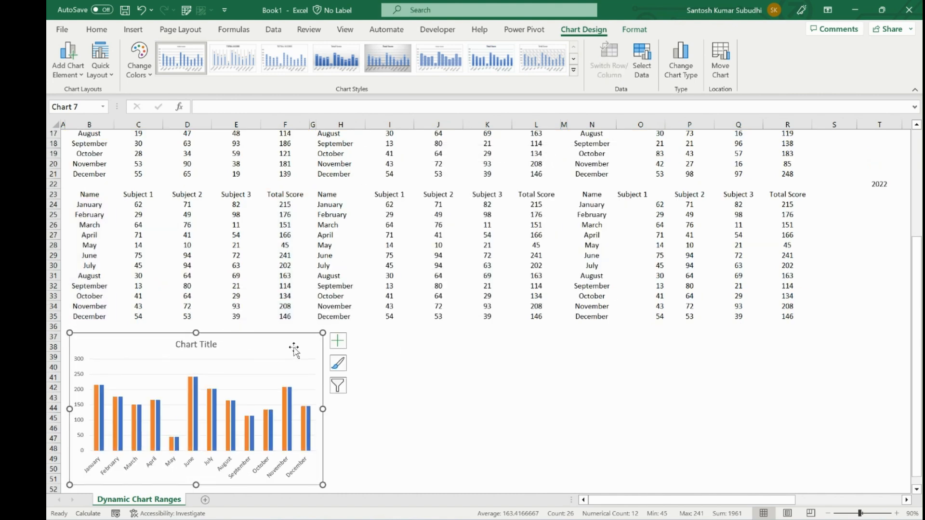
Paste a copy of the chart below the SWITCH table and set its data range to H23:H35 and L23:L35
click(375, 341)
key(ctrl+v)
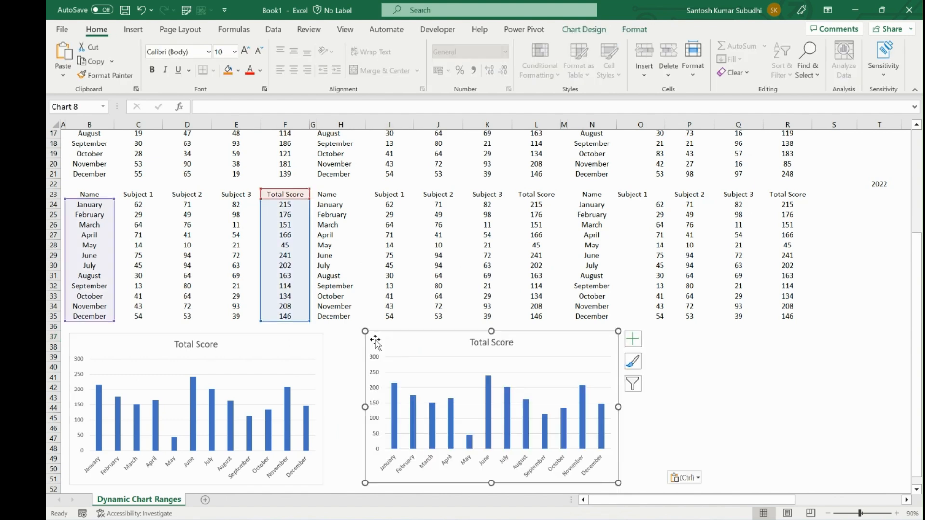
drag(375, 341, 351, 343)
right_click(352, 343)
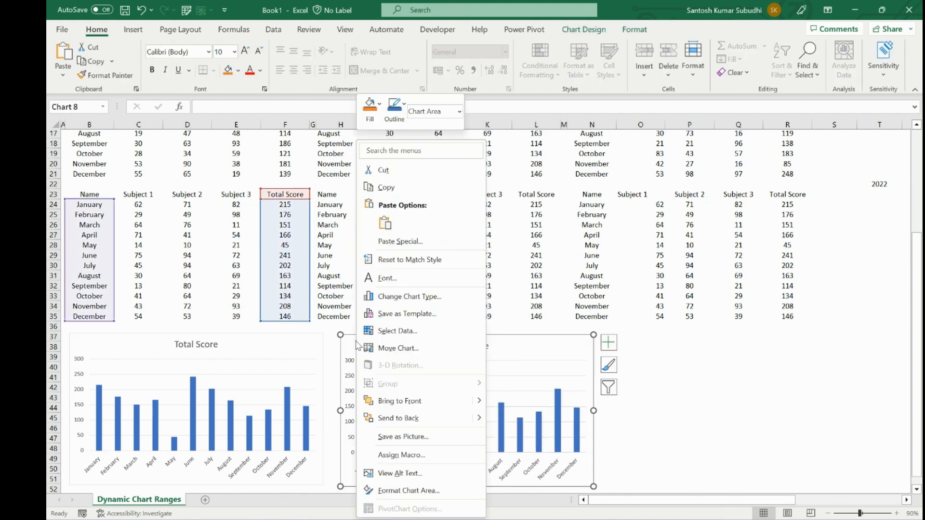
click(400, 331)
drag(330, 195, 334, 316)
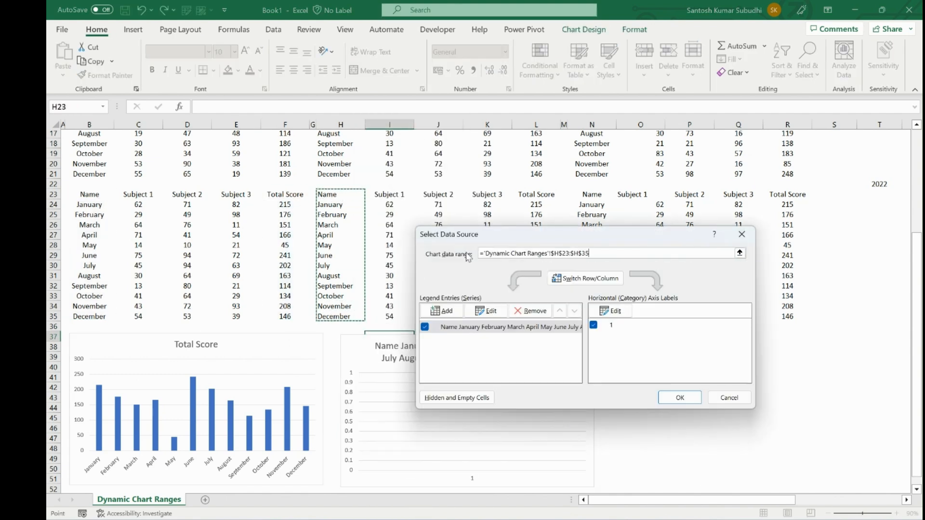
drag(538, 190, 536, 316)
click(669, 510)
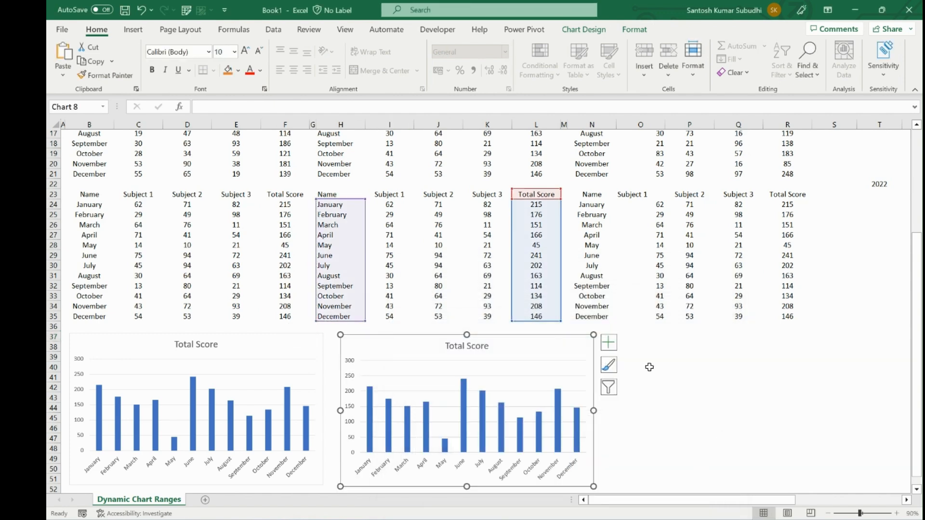
Copy the second chart below the CHOOSE table and set the copy's data range to N23:N35 and R23:R35
key(ctrl+c)
click(626, 336)
key(ctrl+v)
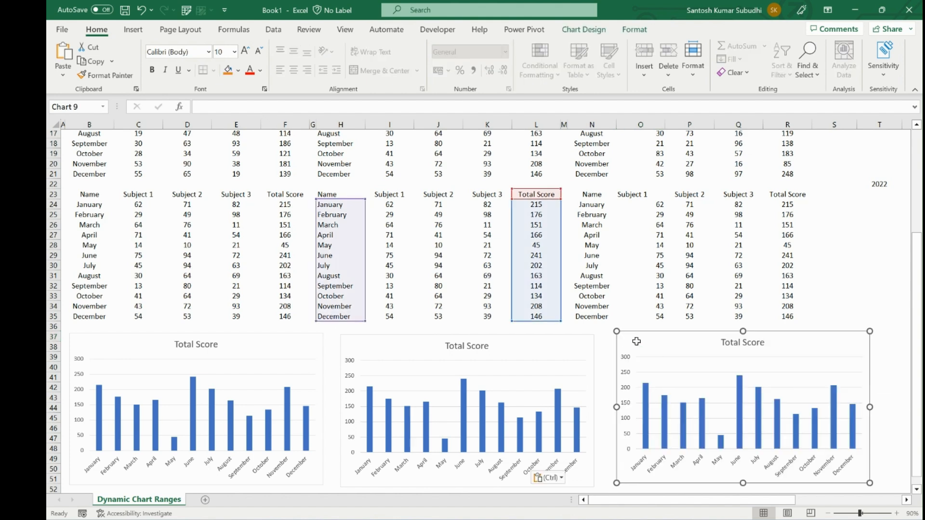
mouse_move(649, 344)
mouse_down()
mouse_move(639, 346)
mouse_move(652, 341)
mouse_up()
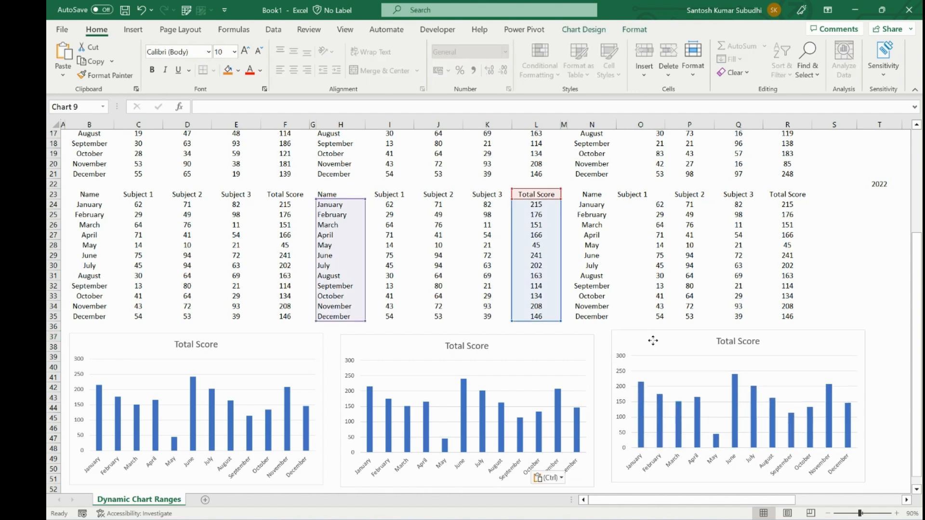
right_click(652, 340)
click(693, 331)
drag(596, 195, 596, 316)
drag(784, 195, 766, 317)
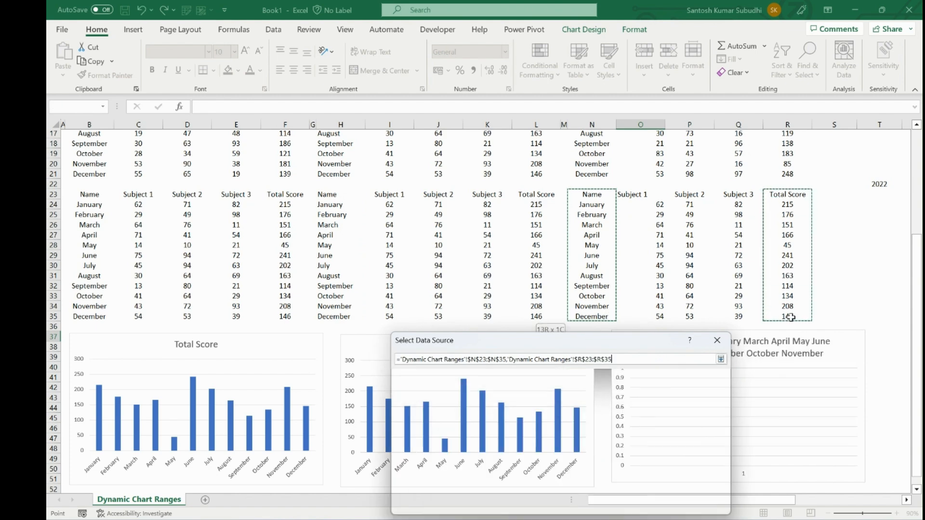
click(667, 506)
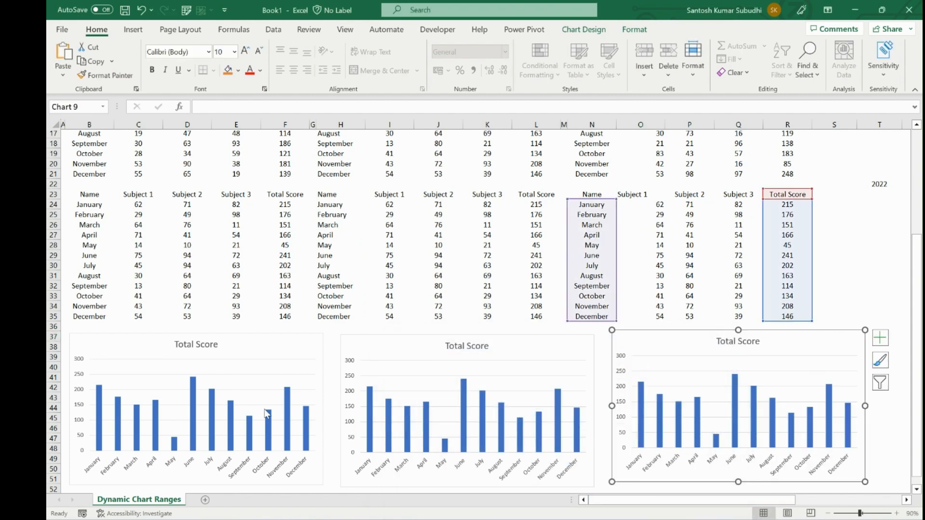
Choose 2023 in the year selector T22 to update all three charts
scroll(265, 409, down, 4)
scroll(642, 308, up, 3)
click(879, 153)
click(906, 153)
click(876, 178)
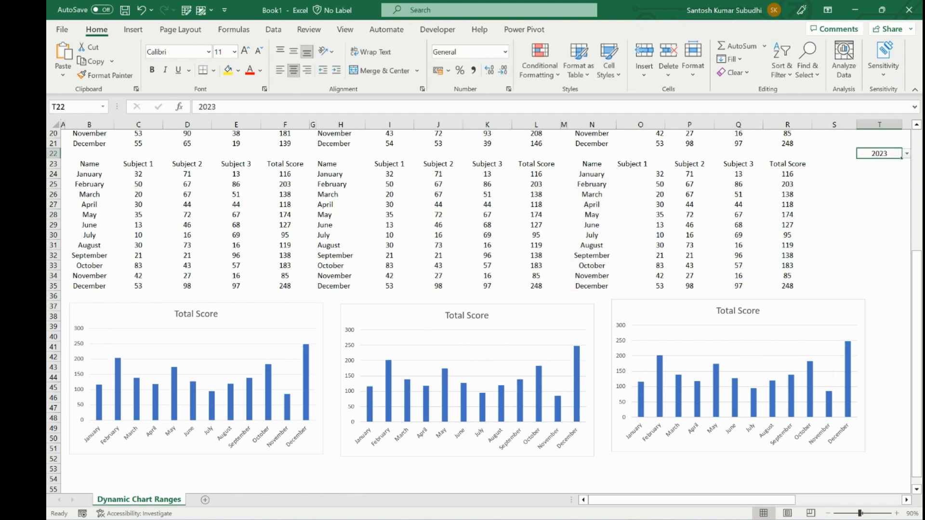
Add data labels to the columns of all three Total Score charts
right_click(119, 374)
click(165, 467)
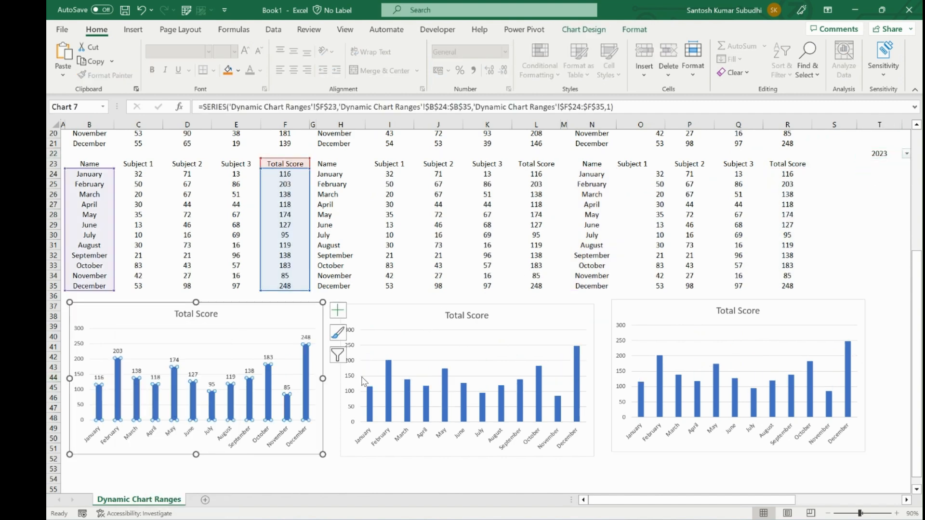
right_click(388, 379)
click(435, 472)
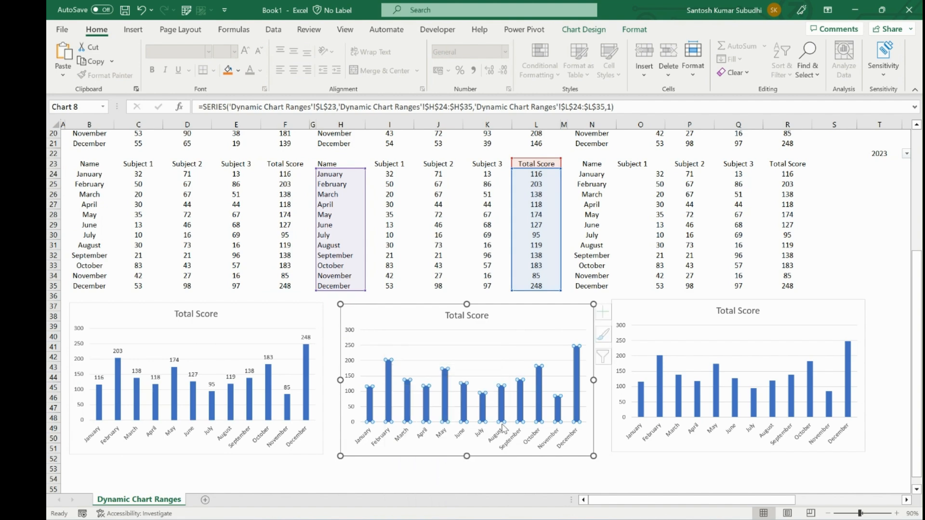
right_click(660, 376)
click(707, 471)
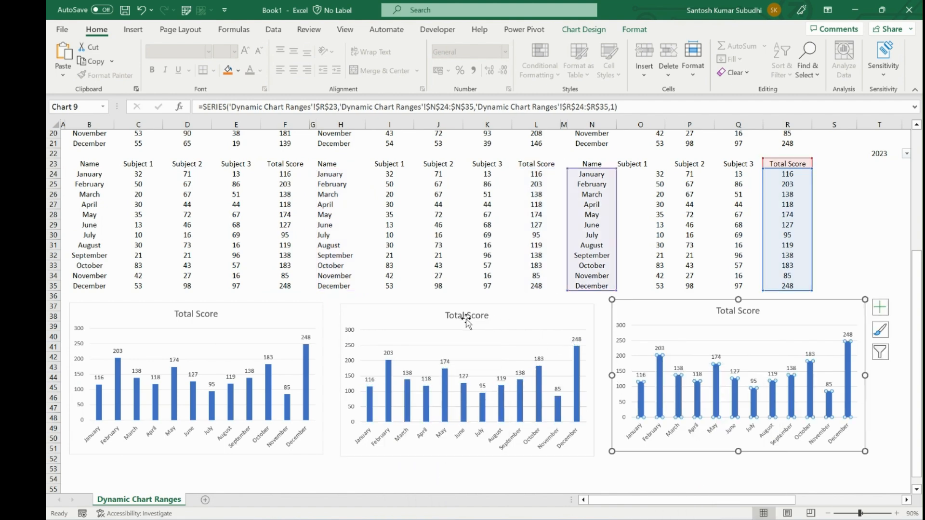
Enter a dynamic title formula in C59 that joins the text "Data for the Year " with the selector T22
click(862, 155)
scroll(609, 248, down, 6)
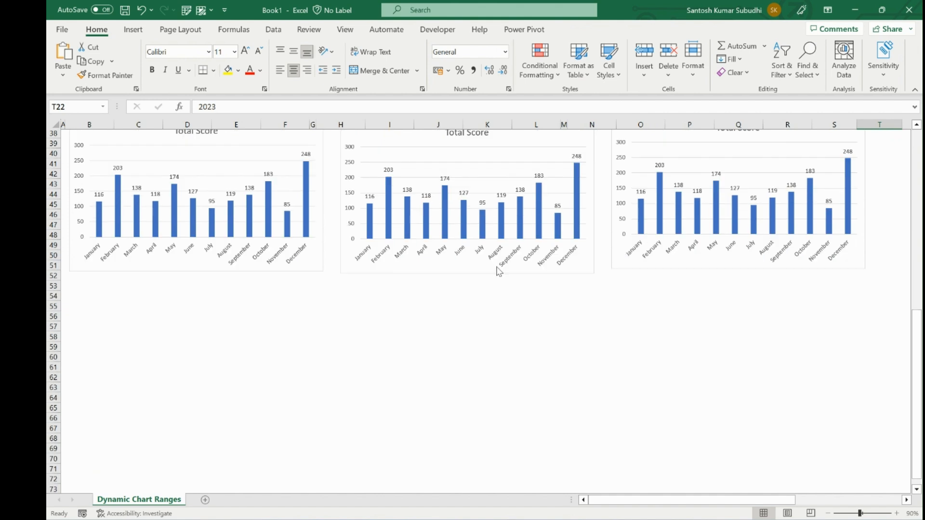
click(160, 347)
scroll(161, 349, up, 2)
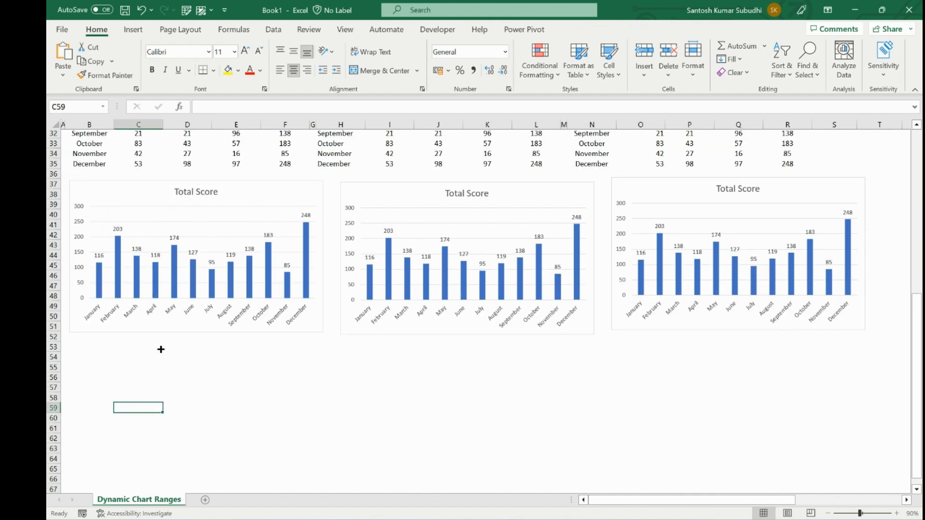
text(=y)
key(BackSpace)
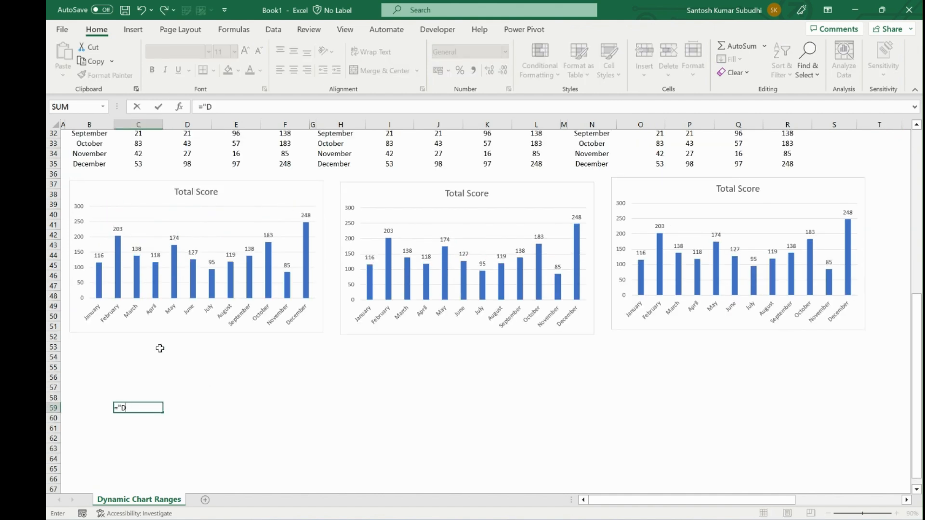
text("Data for the Year)
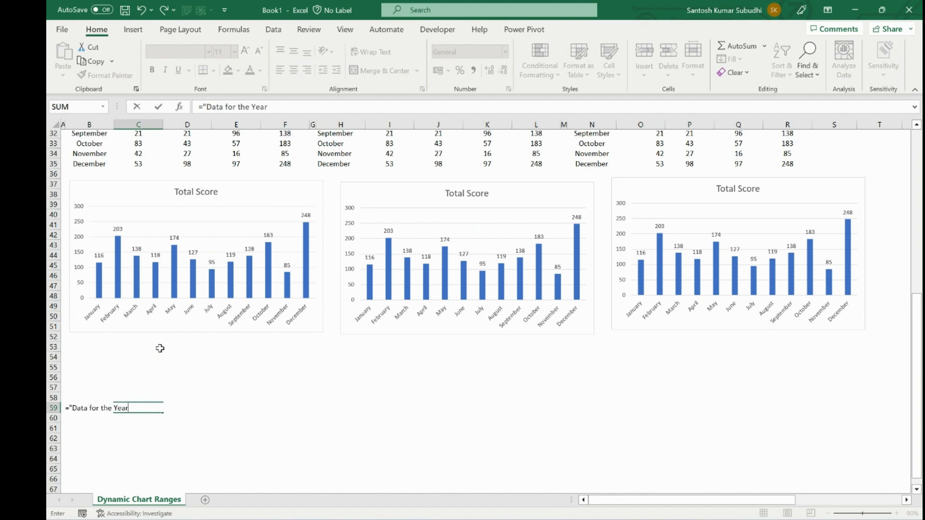
scroll(160, 348, up, 8)
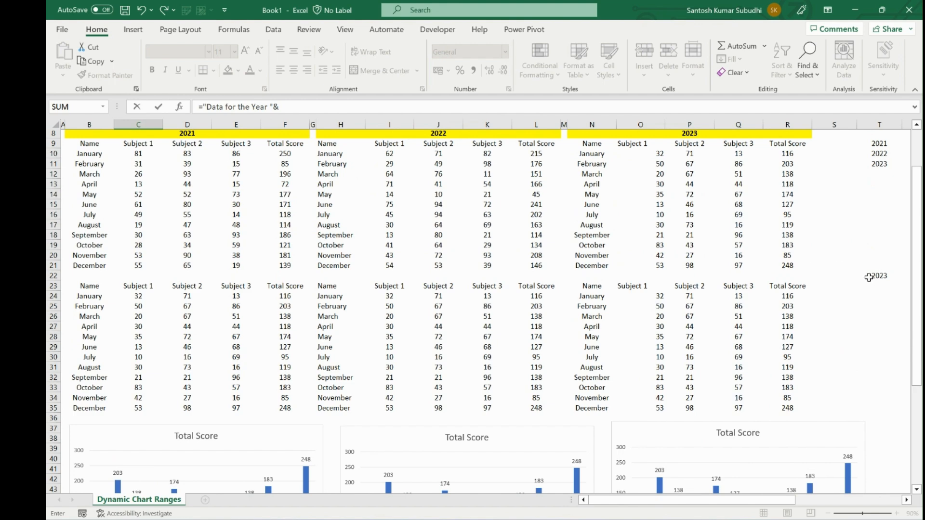
click(879, 275)
key(Return)
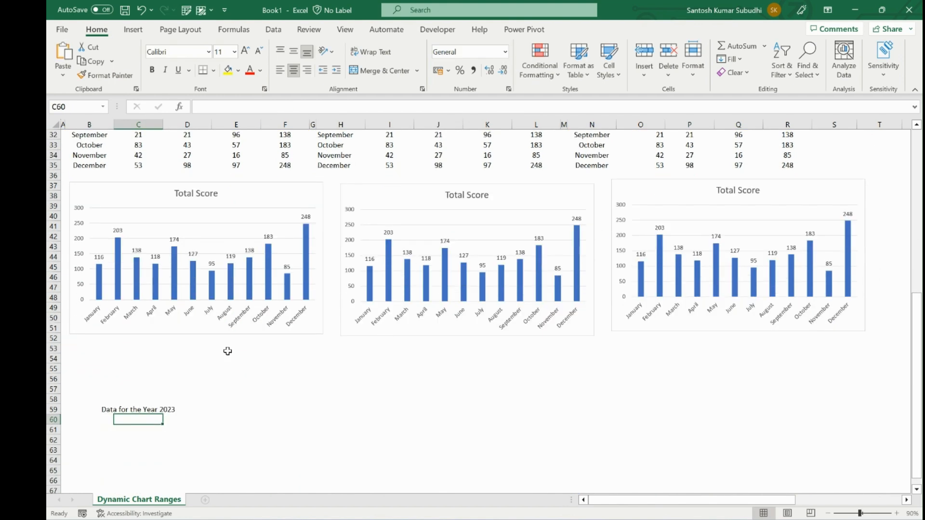
Link the title of the first chart, below the INDIRECT table, to cell C59
scroll(285, 345, up, 2)
double_click(194, 253)
triple_click(195, 255)
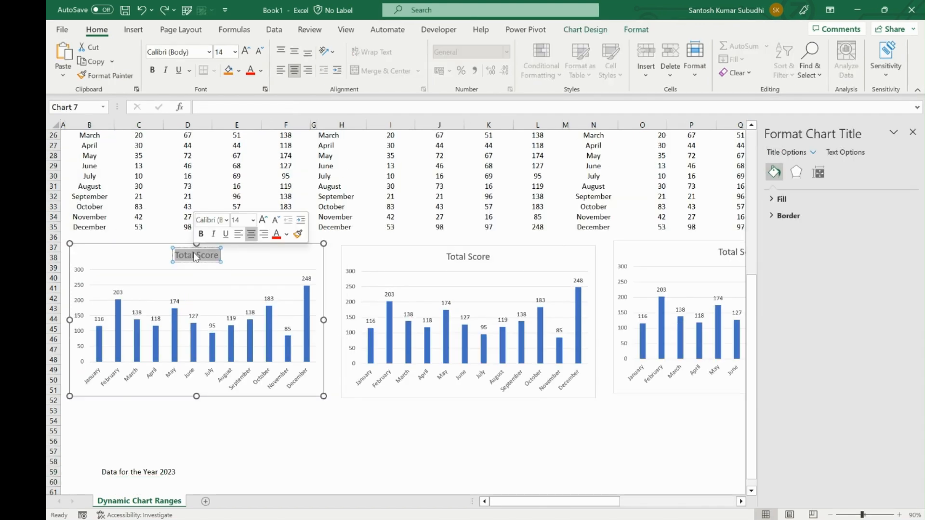
click(230, 106)
text(=)
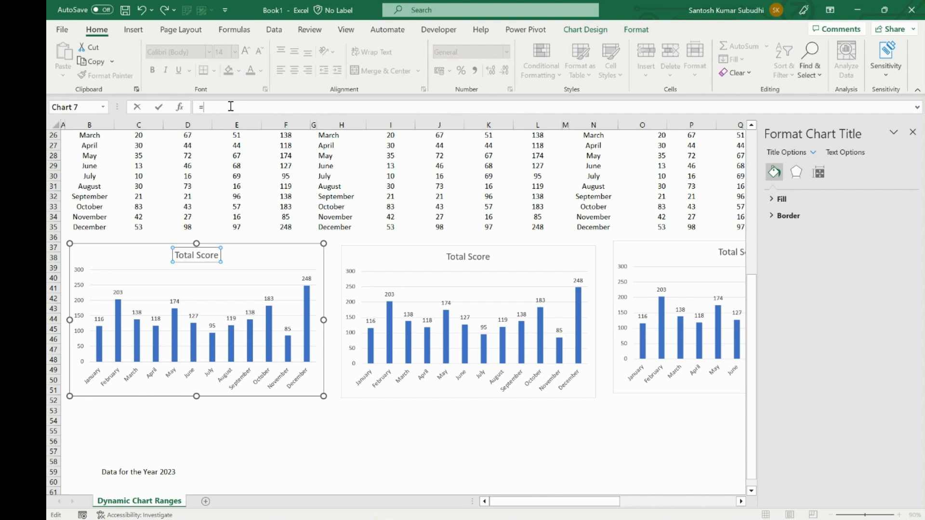
click(133, 473)
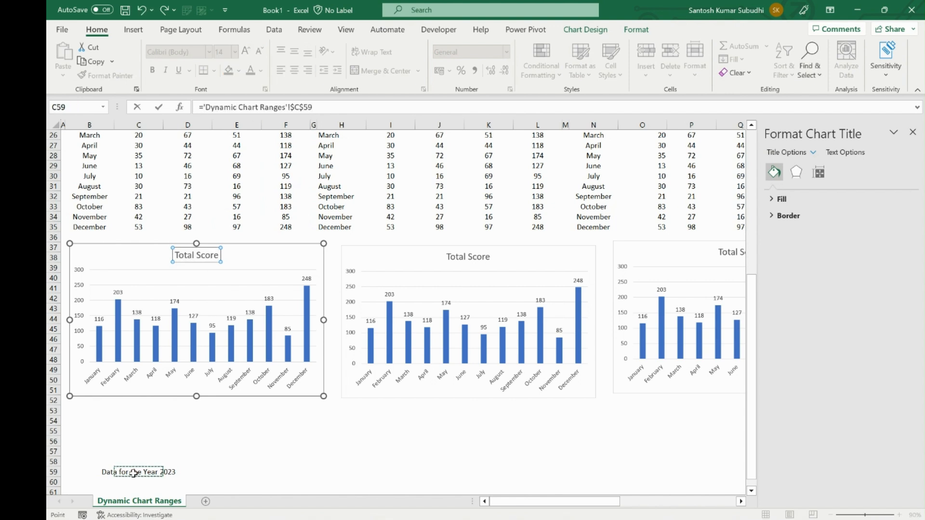
key(Return)
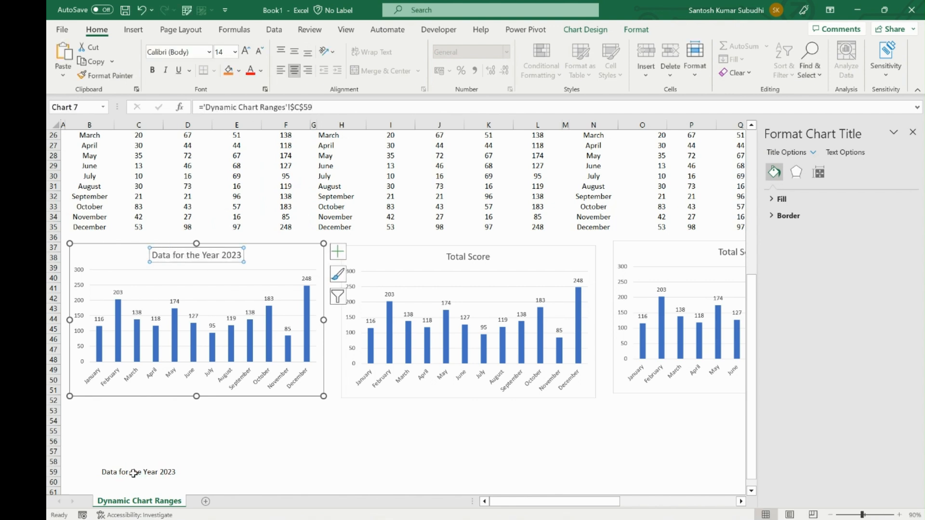
Link the title of the second chart, below the SWITCH table, to the dynamic title text in C59
click(467, 258)
triple_click(471, 259)
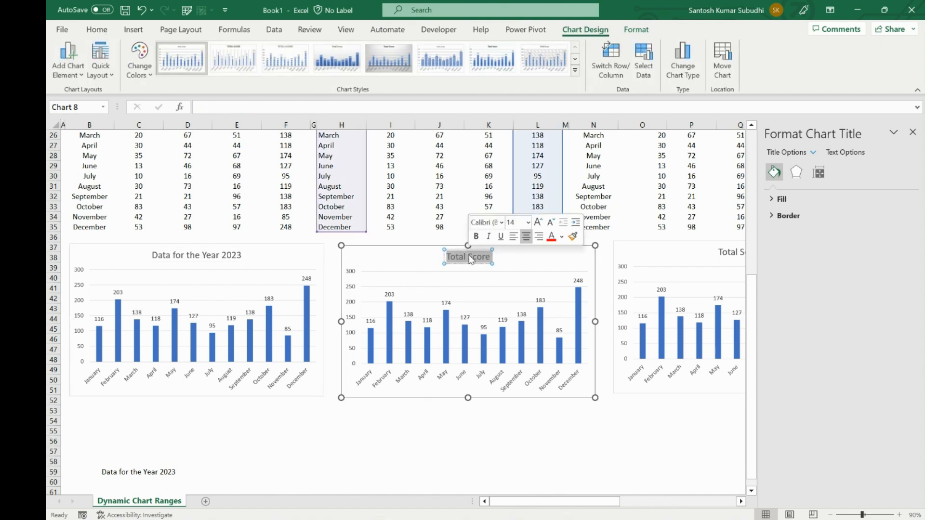
click(211, 106)
text(=)
click(122, 477)
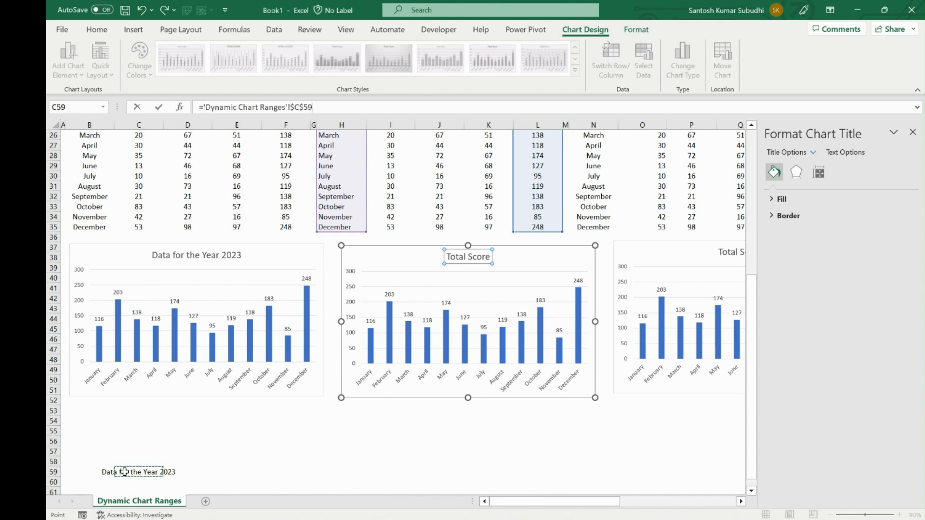
key(Return)
Link the title of the third chart, below the CHOOSE table, to C59 and close the title formatting pane
click(731, 250)
double_click(731, 251)
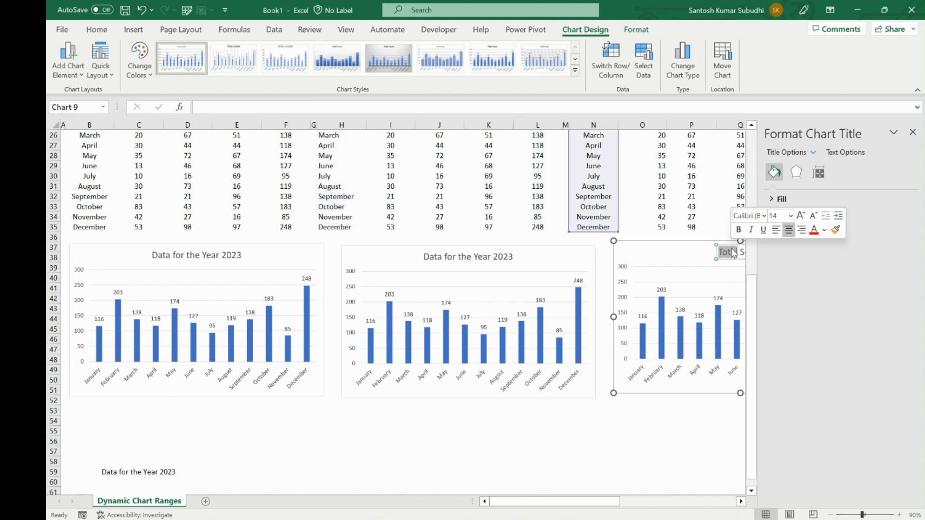
click(276, 111)
click(138, 472)
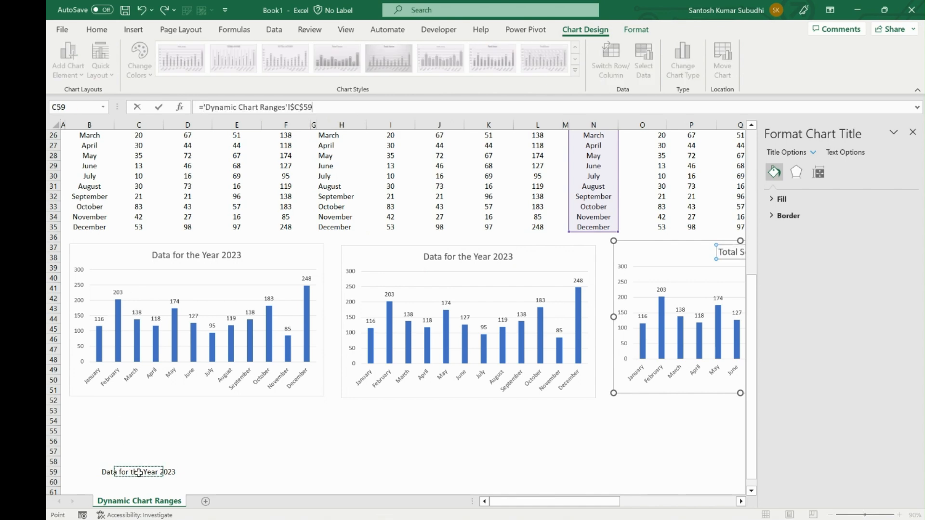
key(Return)
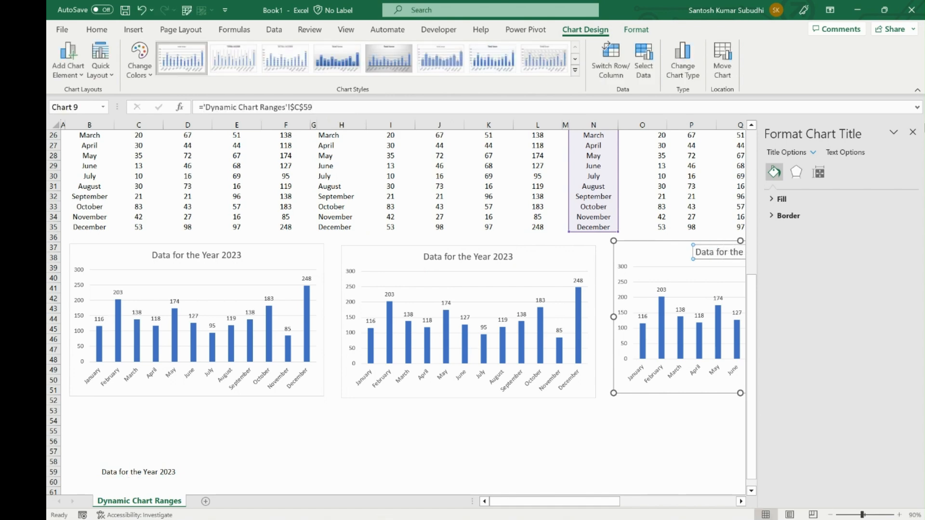
click(912, 131)
Apply all borders and a thick outside border to the 2021 table B9:F21, and make its header row bold
scroll(238, 422, up, 8)
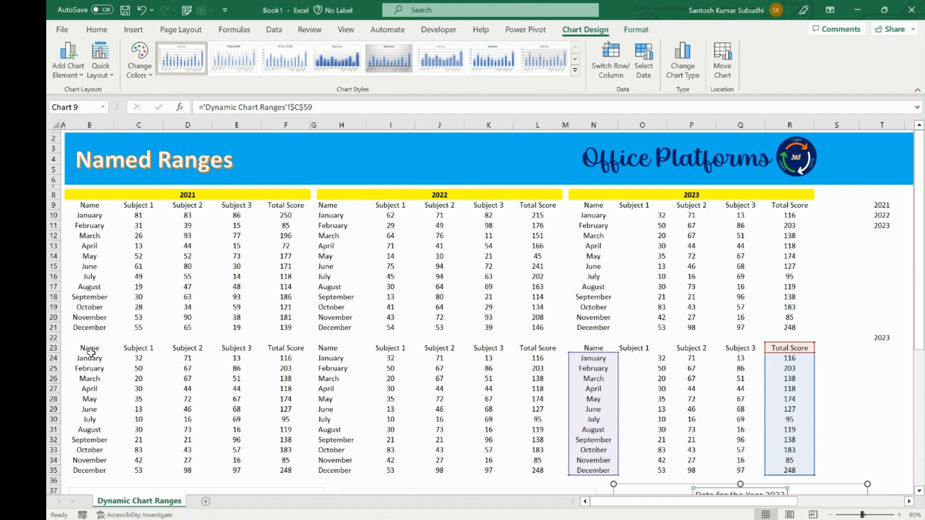
drag(92, 204, 291, 328)
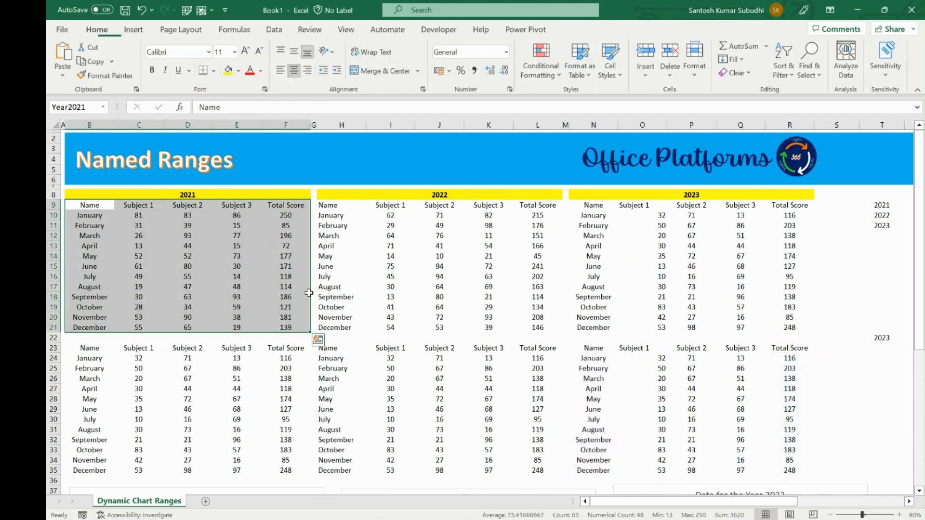
click(215, 71)
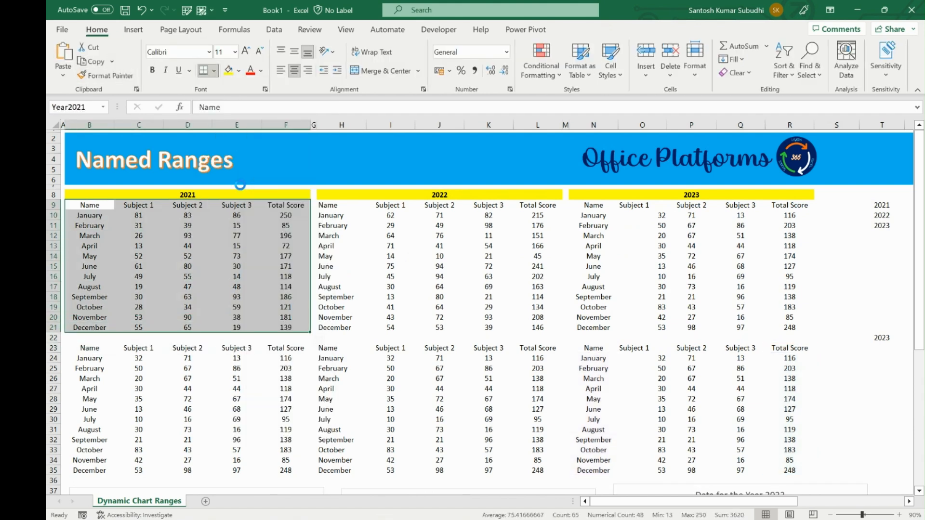
click(229, 190)
click(214, 71)
click(238, 228)
drag(139, 205, 284, 207)
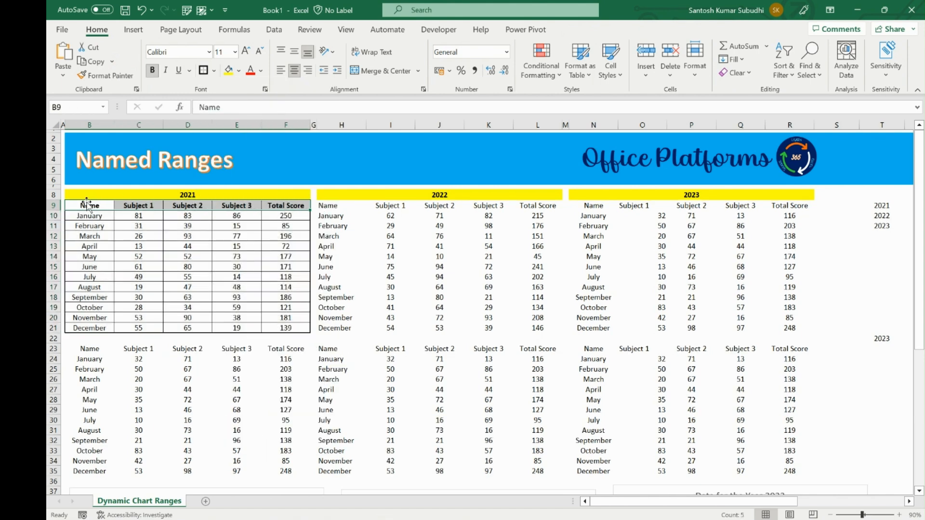
Copy the 2021 table and paste only its formatting onto the 2022 and 2023 source tables
drag(89, 206, 287, 324)
key(ctrl+c)
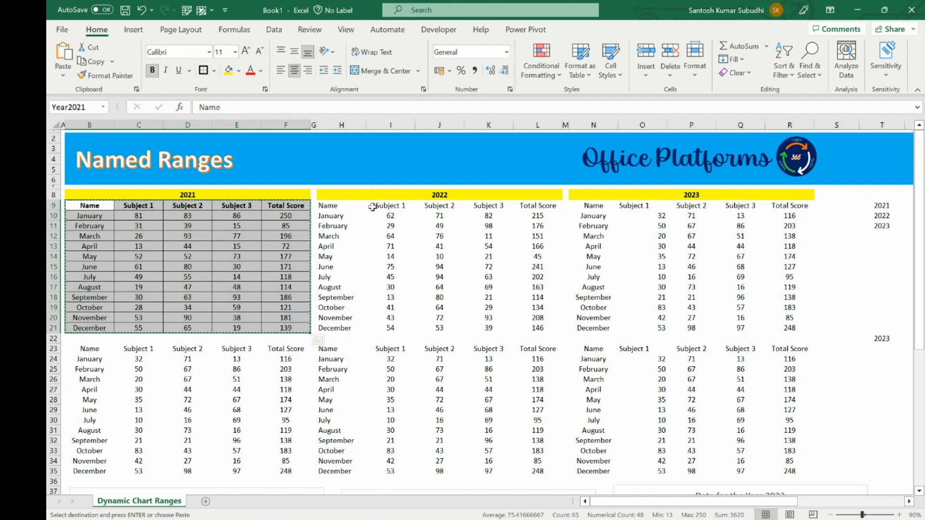
drag(336, 206, 526, 327)
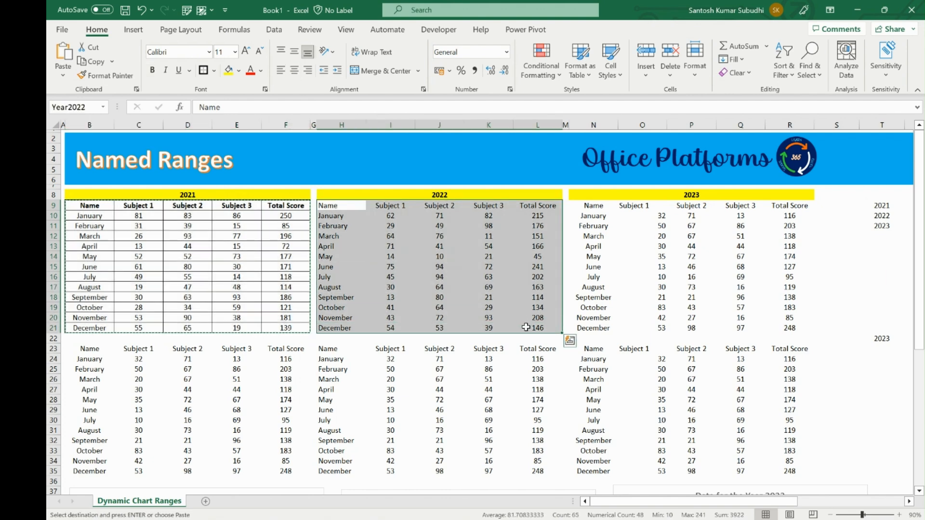
key(shift+F10)
key(r)
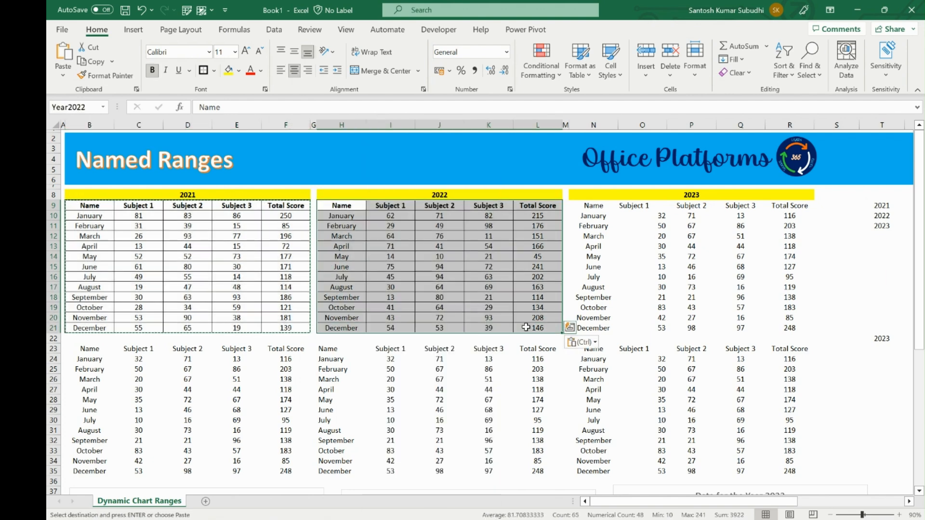
drag(596, 207, 790, 328)
key(shift+F10)
key(r)
Paste the copied 2021 table formatting onto the CHOOSE, SWITCH and INDIRECT result tables in rows 23 to 35
drag(592, 348, 791, 471)
key(shift+F10)
key(r)
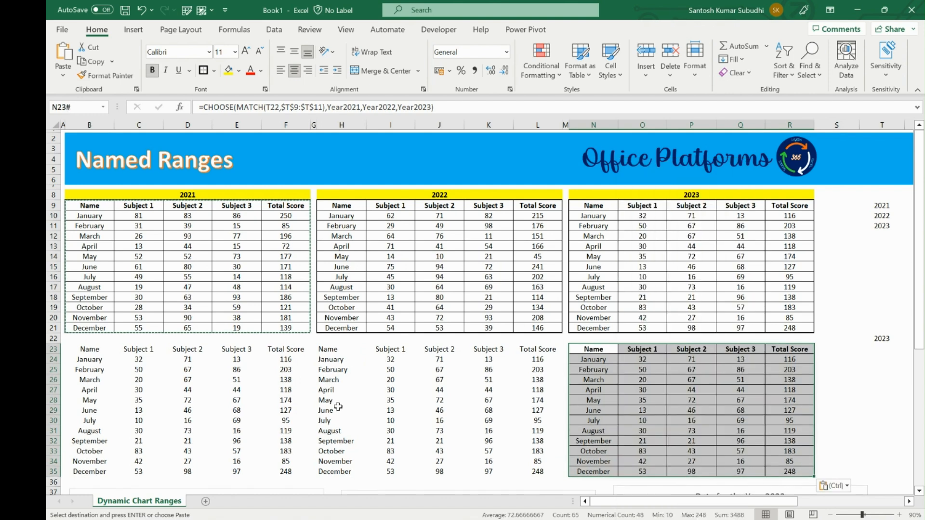
drag(349, 348, 544, 472)
key(shift+F10)
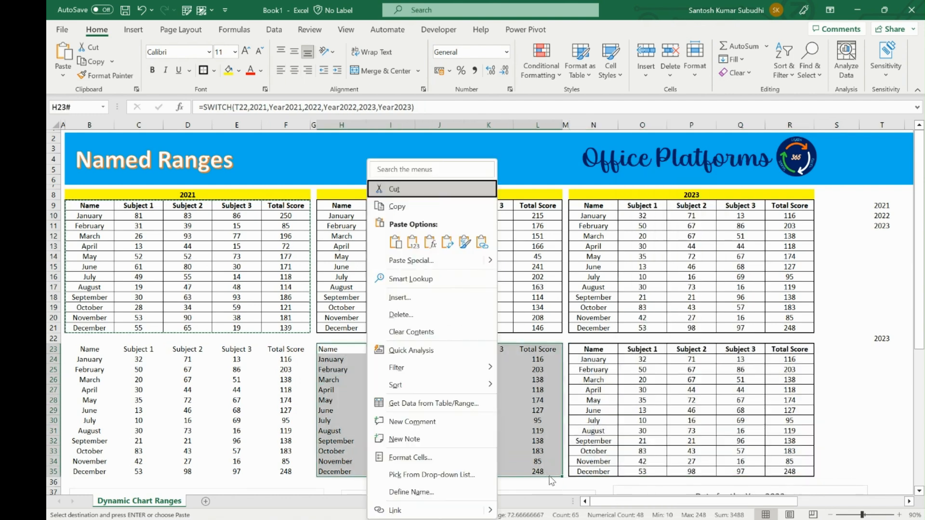
key(r)
drag(83, 355, 288, 477)
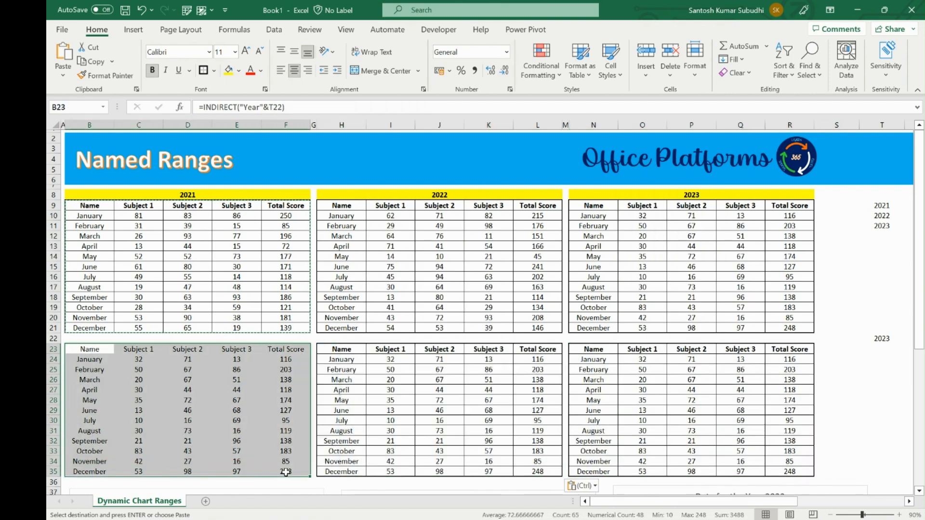
key(shift+F10)
key(r)
Apply a light orange gradient preset shape style to the chart below the INDIRECT table
scroll(287, 425, down, 7)
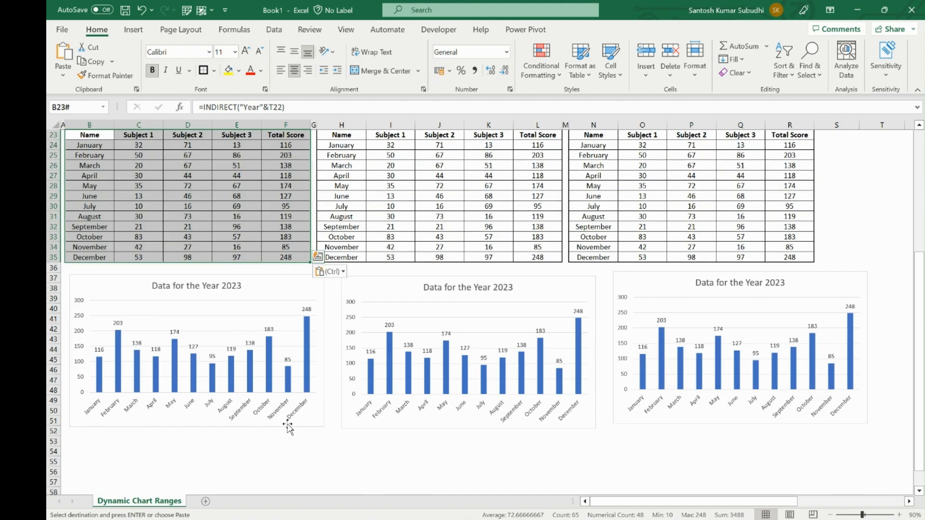
click(295, 290)
click(635, 29)
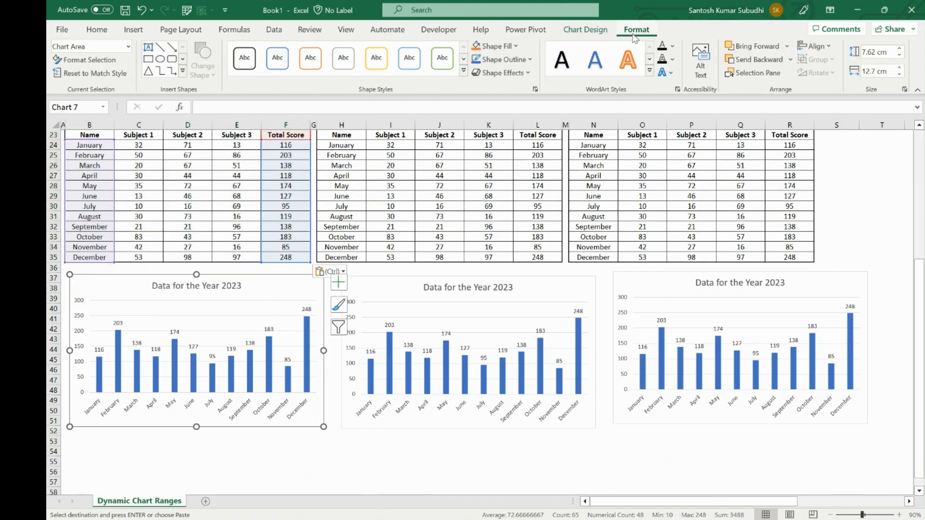
click(464, 71)
click(310, 188)
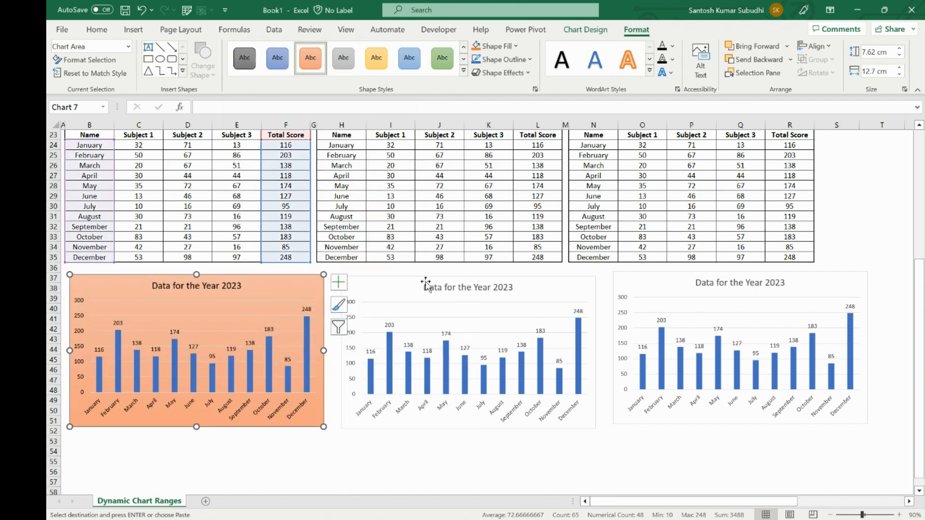
Apply a green preset shape style to the chart below the SWITCH table and a gold one to the chart below the CHOOSE table
click(398, 281)
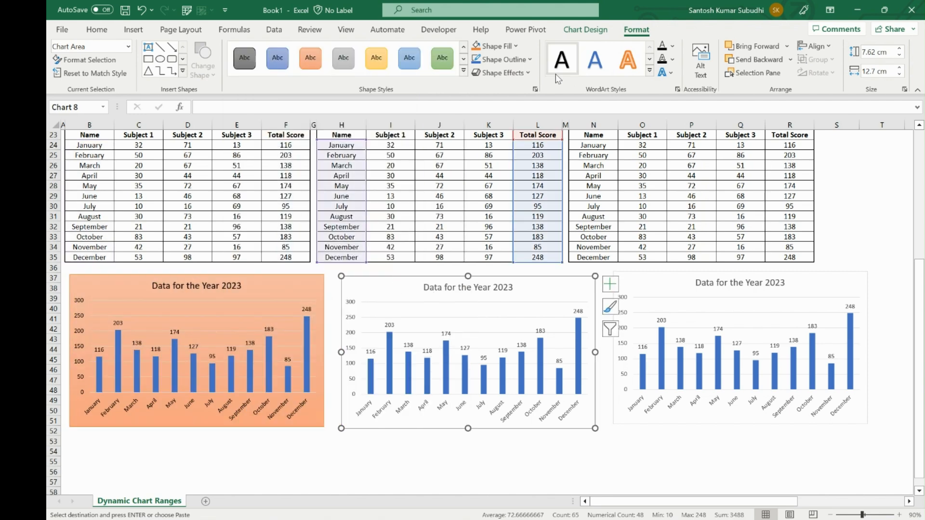
click(464, 71)
click(433, 230)
click(627, 284)
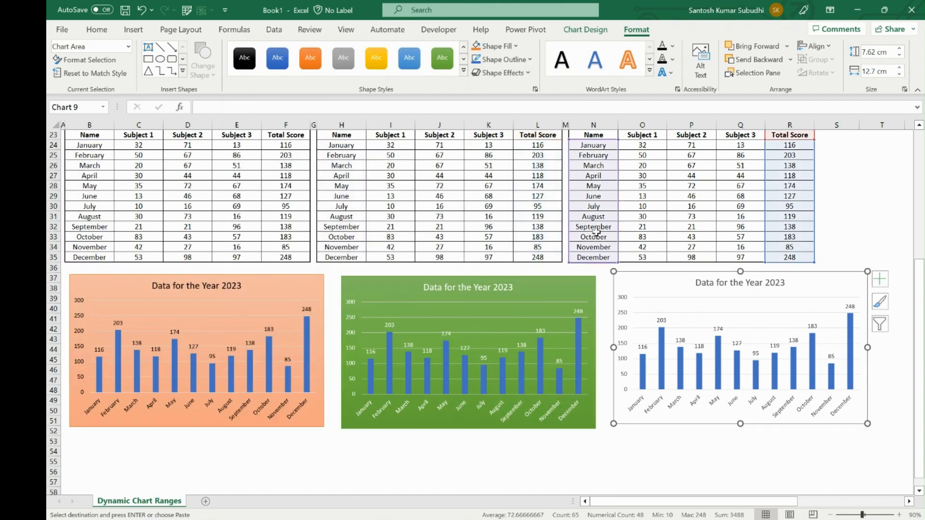
click(464, 71)
click(375, 255)
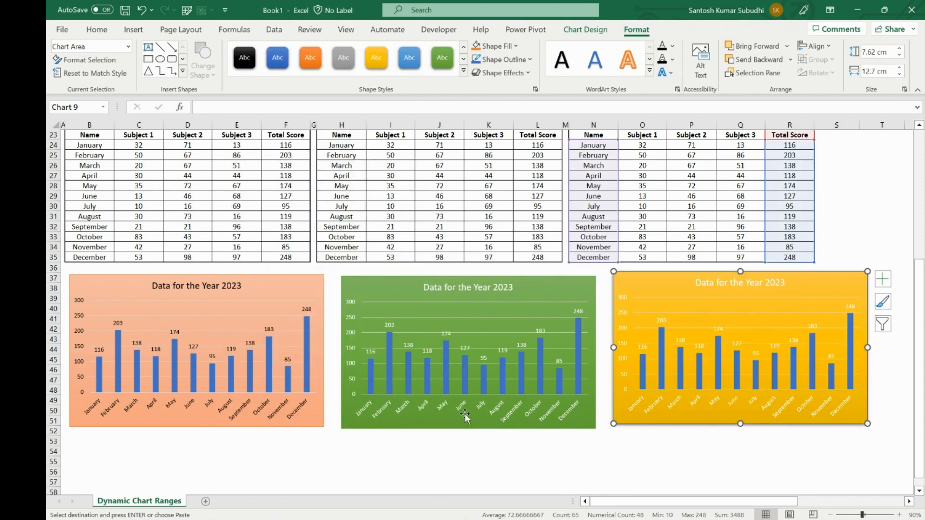
click(493, 462)
Choose 2021 in the year selector T22 and check the result tables and all three charts
scroll(496, 464, up, 5)
scroll(496, 462, up, 2)
scroll(496, 462, down, 3)
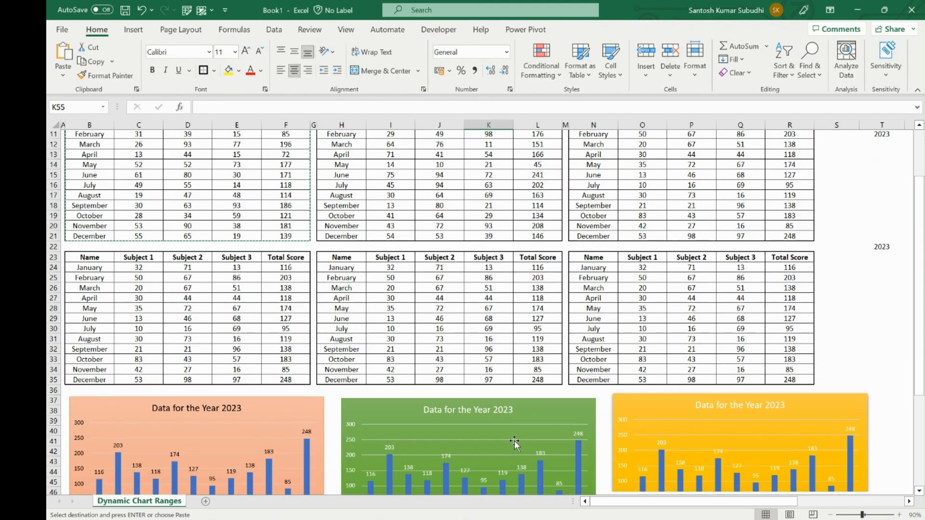
click(882, 246)
click(909, 247)
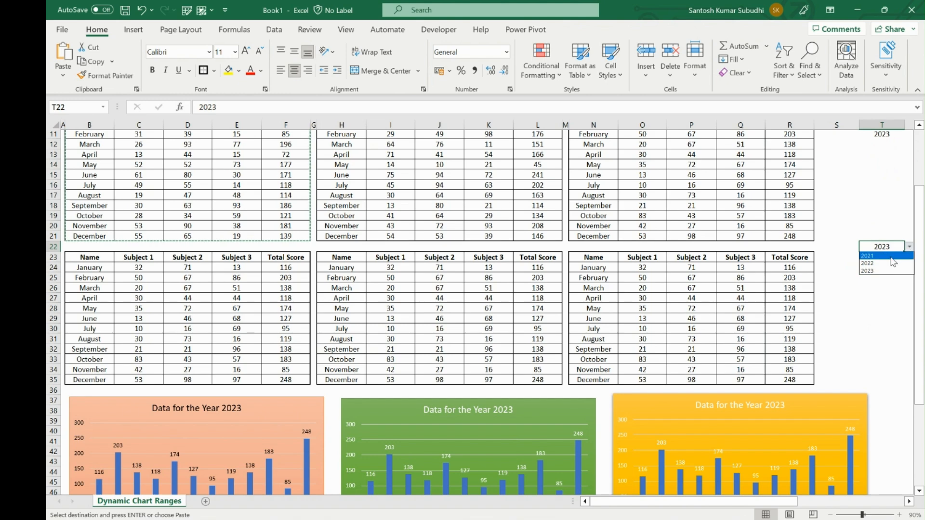
click(872, 268)
scroll(557, 388, down, 4)
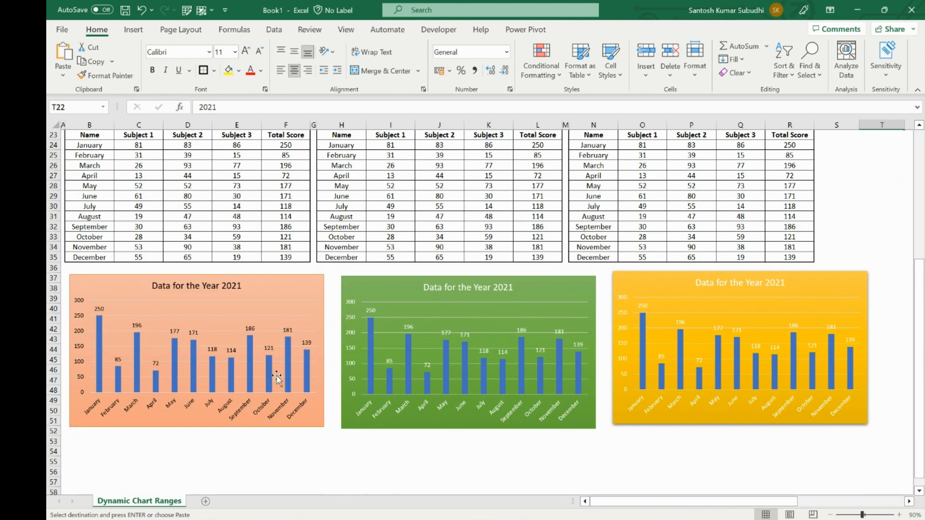
Switch the year selector T22 to 2022 to test the dynamic chart titles and data
scroll(888, 206, up, 2)
click(909, 186)
click(886, 205)
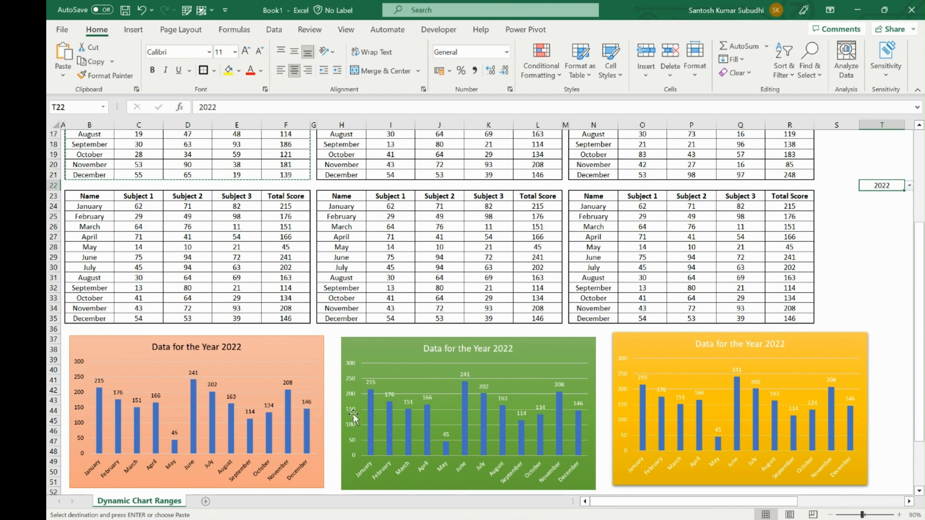
Set the year selector T22 to 2023, check the charts, and clear the pending copy selection
scroll(461, 366, up, 4)
click(908, 307)
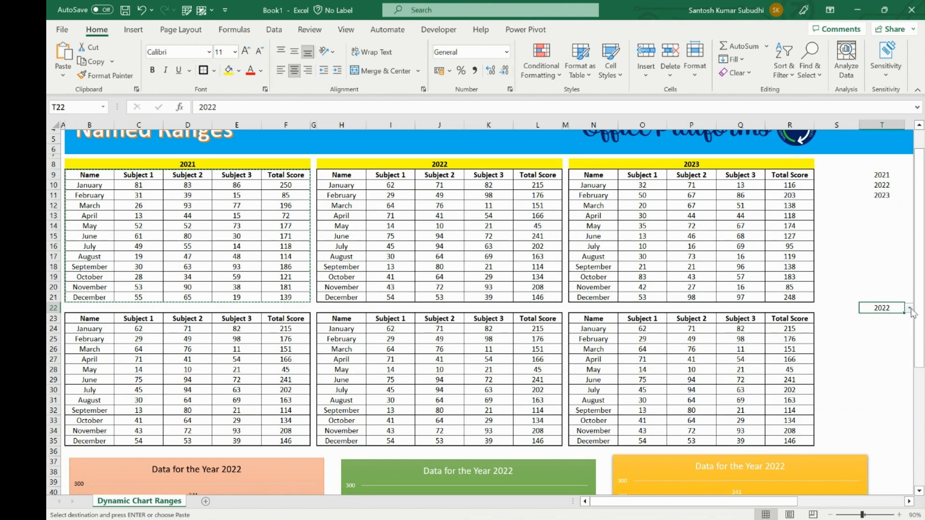
click(881, 333)
scroll(813, 362, down, 4)
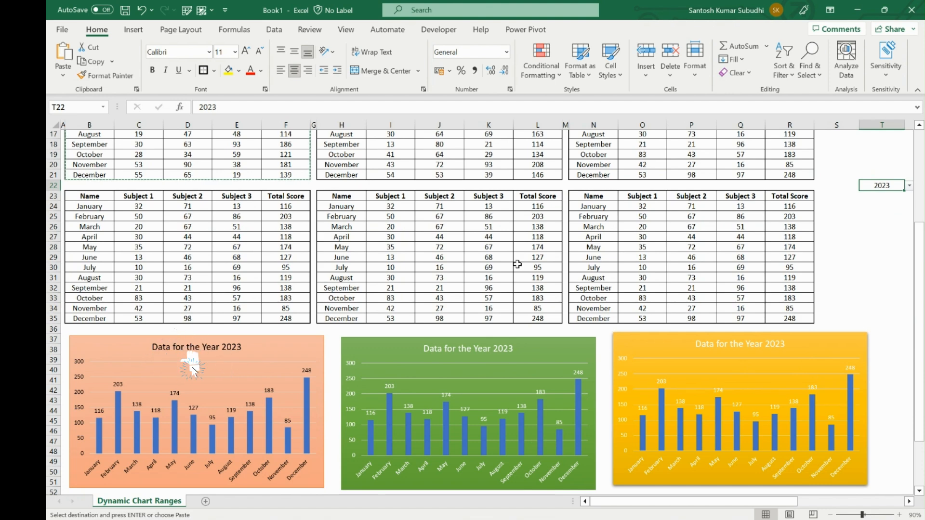
key(Escape)
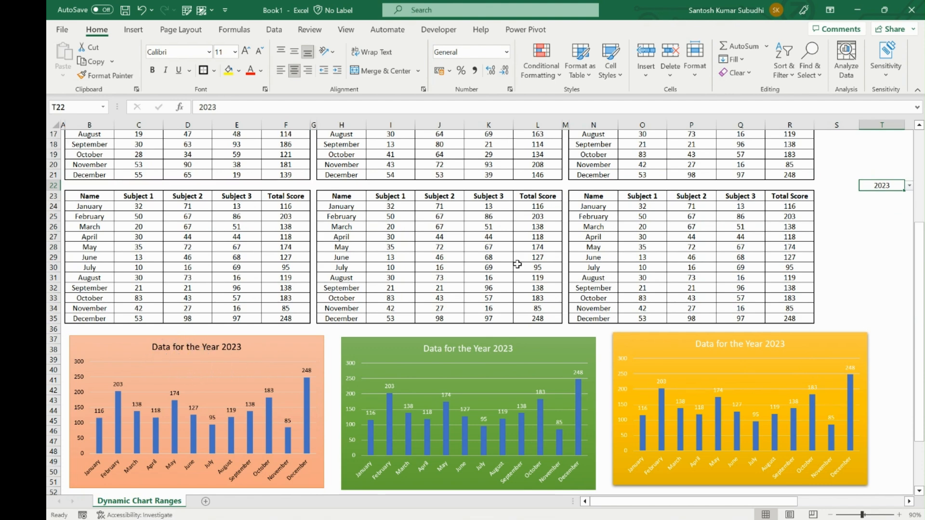